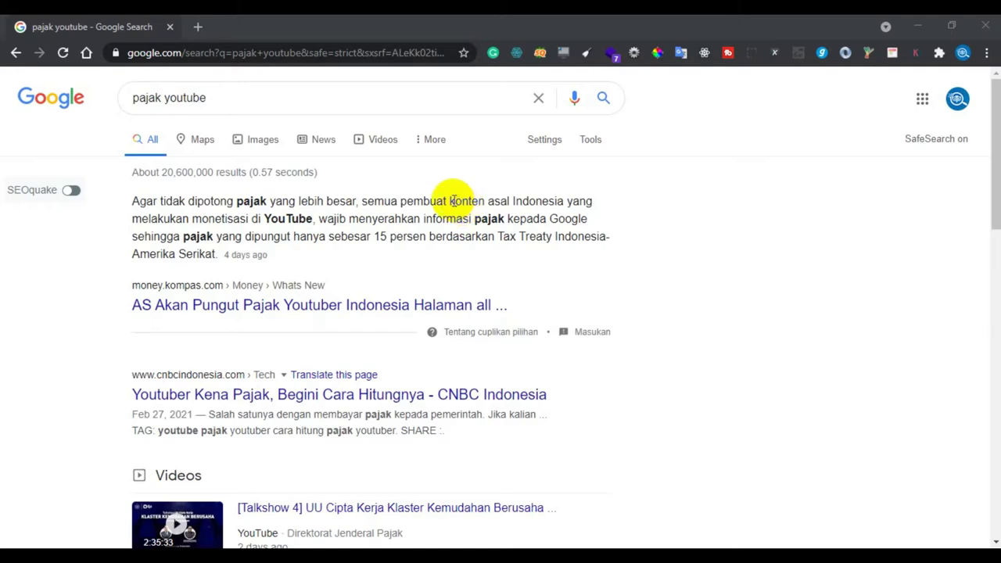
Open the Google AdSense account in a new browser tab using a suggested address for "adsense"
click(200, 29)
text(adse)
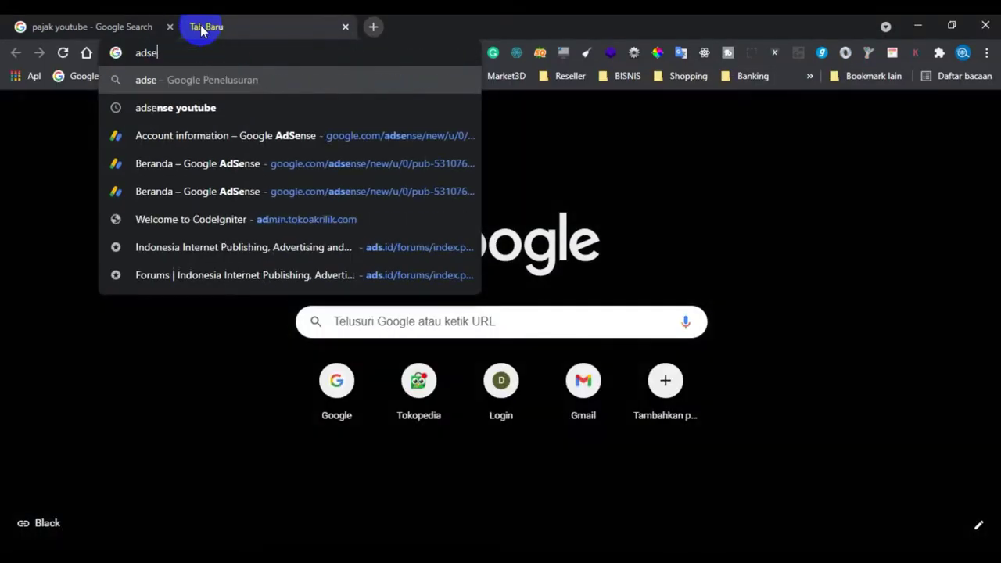
text(nse)
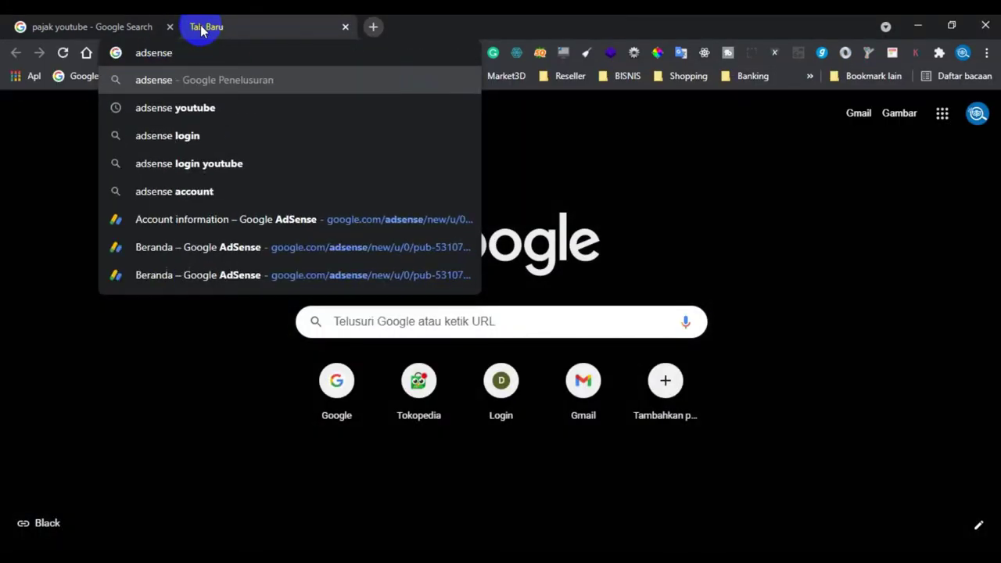
key(Down)
key(Down)
key(Down)
key(Down)
key(Down)
key(Down)
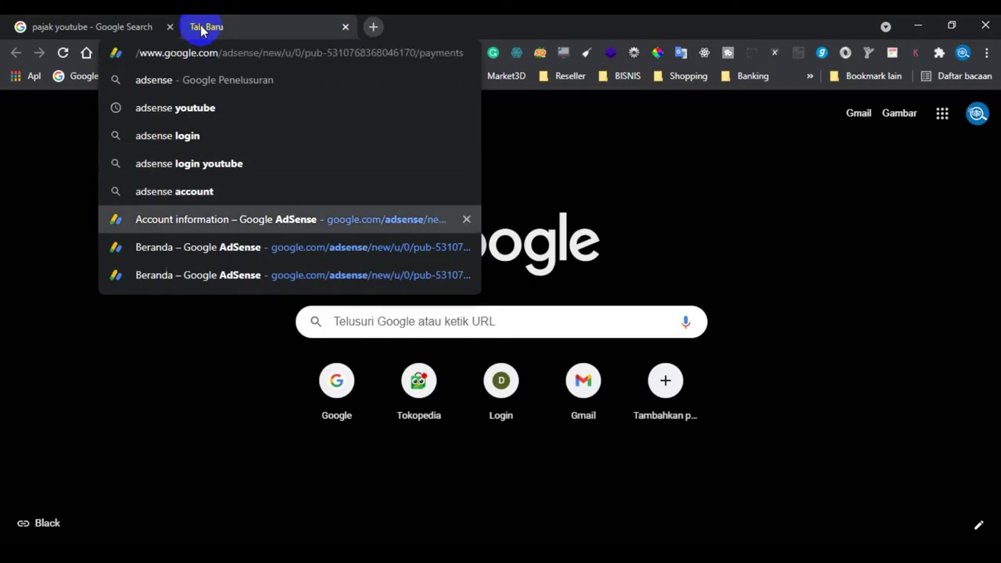
key(Return)
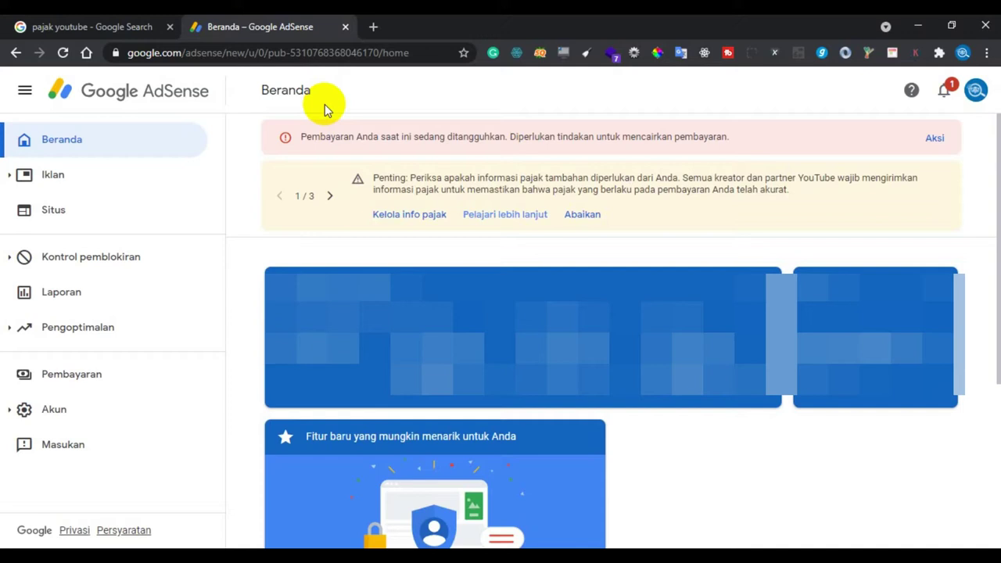
Start adding United States tax info from the tax info management page and verify the sign-in with the account password
click(410, 216)
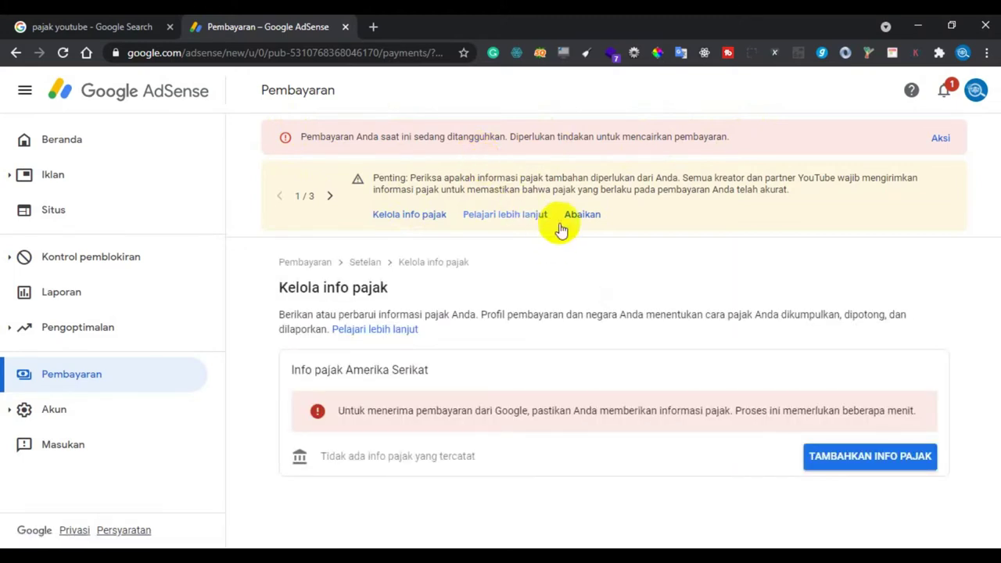
click(873, 464)
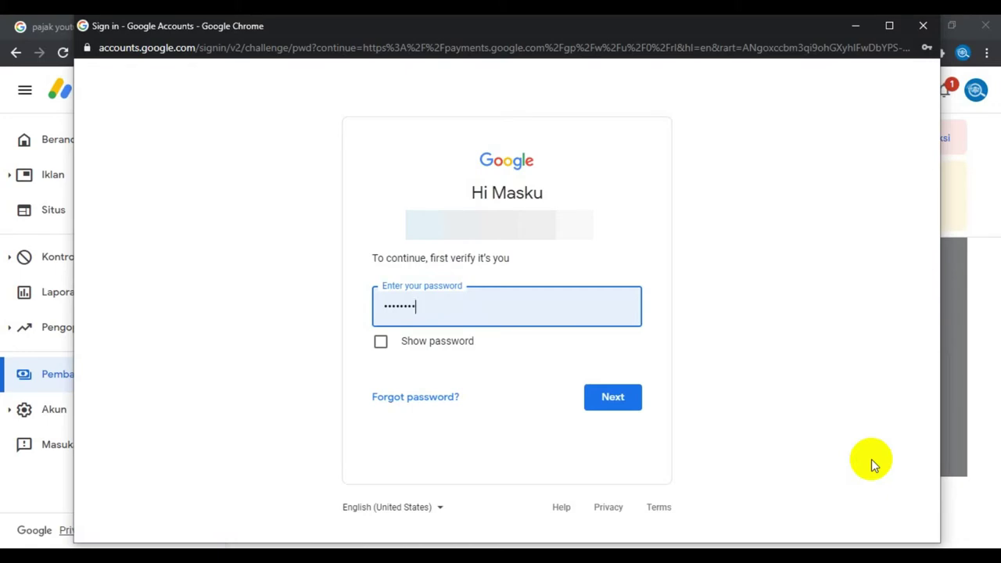
click(380, 306)
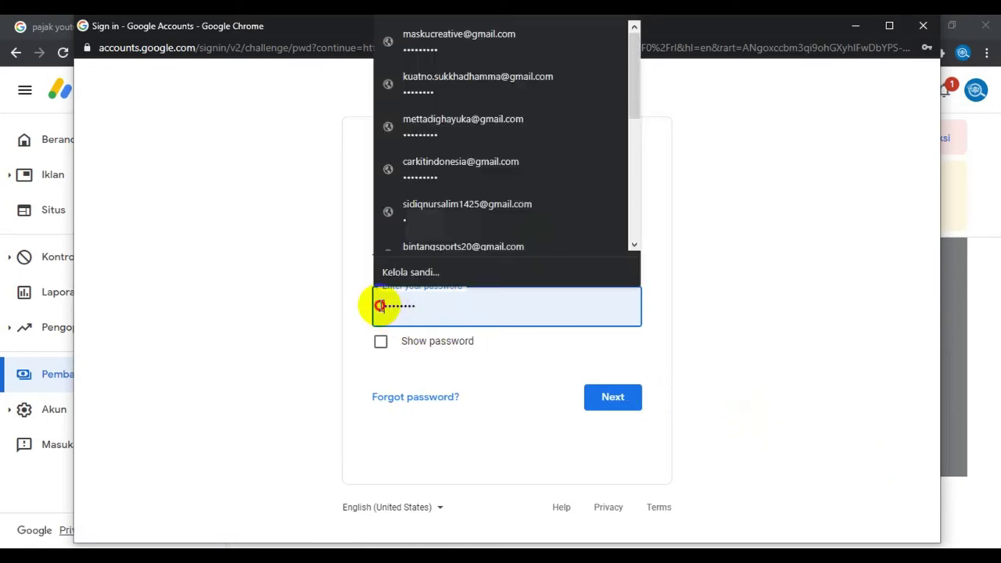
click(379, 305)
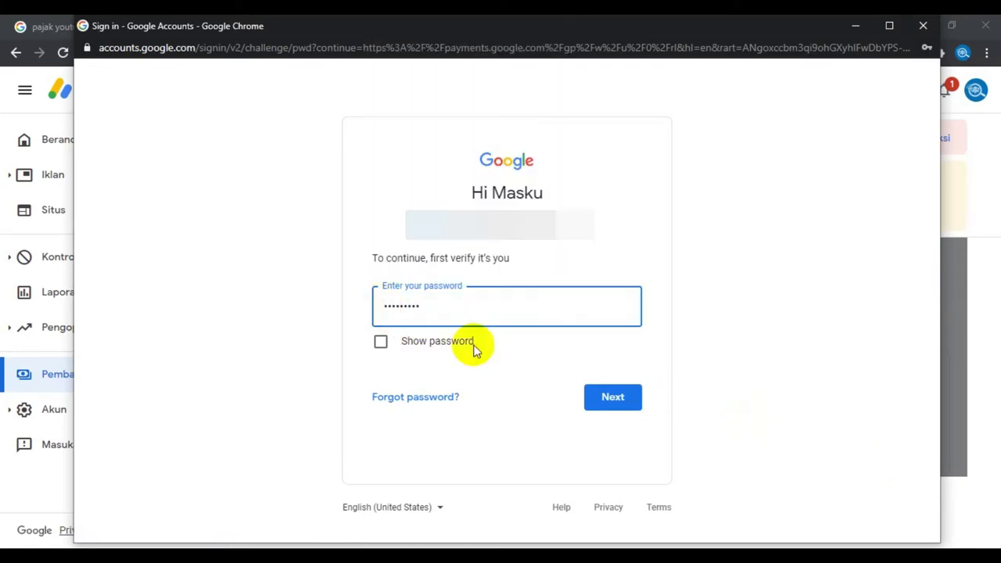
click(609, 398)
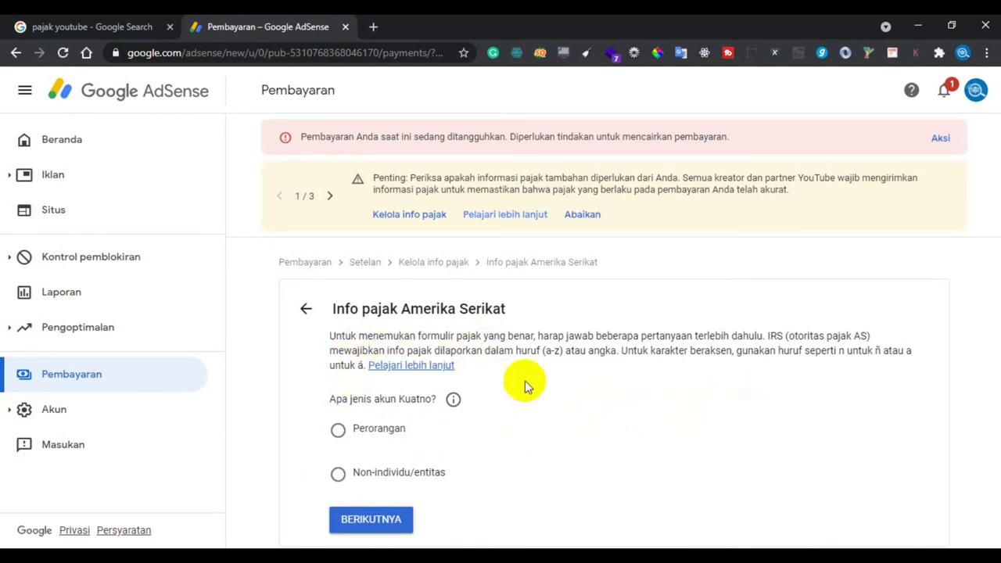
Set the account type to Perorangan and answer Tidak to being a United States citizen or resident
click(339, 434)
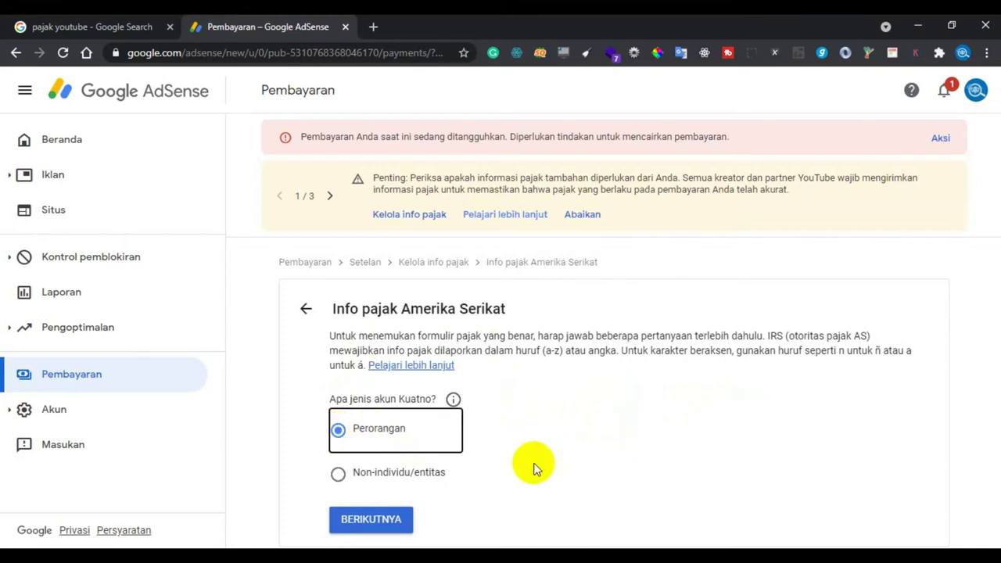
click(391, 521)
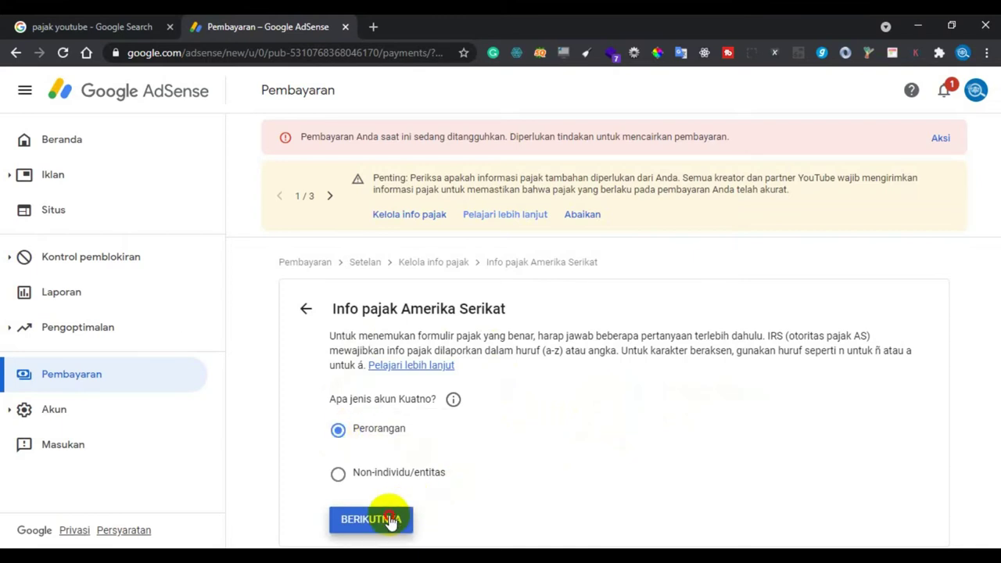
scroll(720, 437, down, 2)
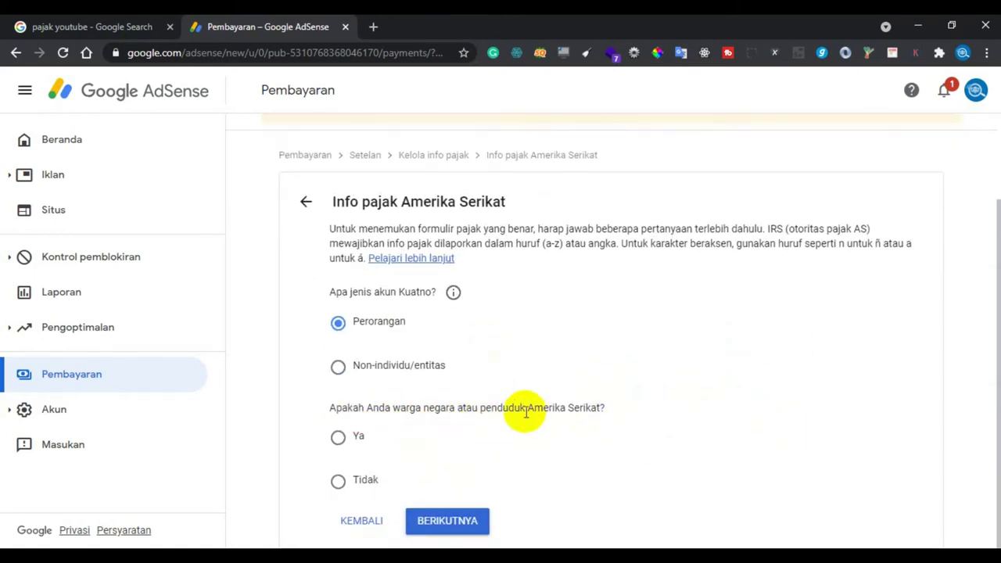
click(338, 479)
click(444, 522)
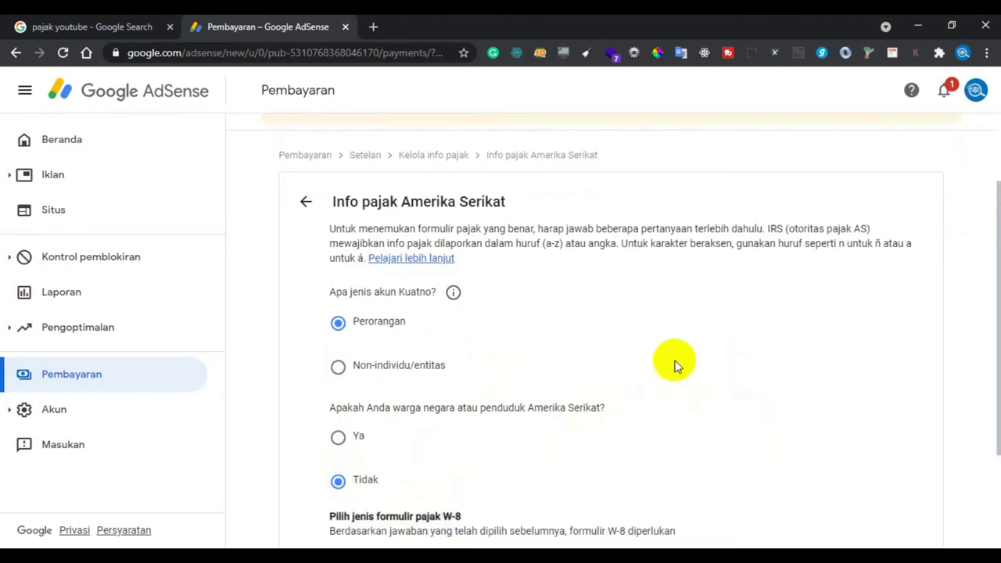
Choose W-8BEN as the W-8 tax form type and proceed to the form
scroll(672, 355, down, 3)
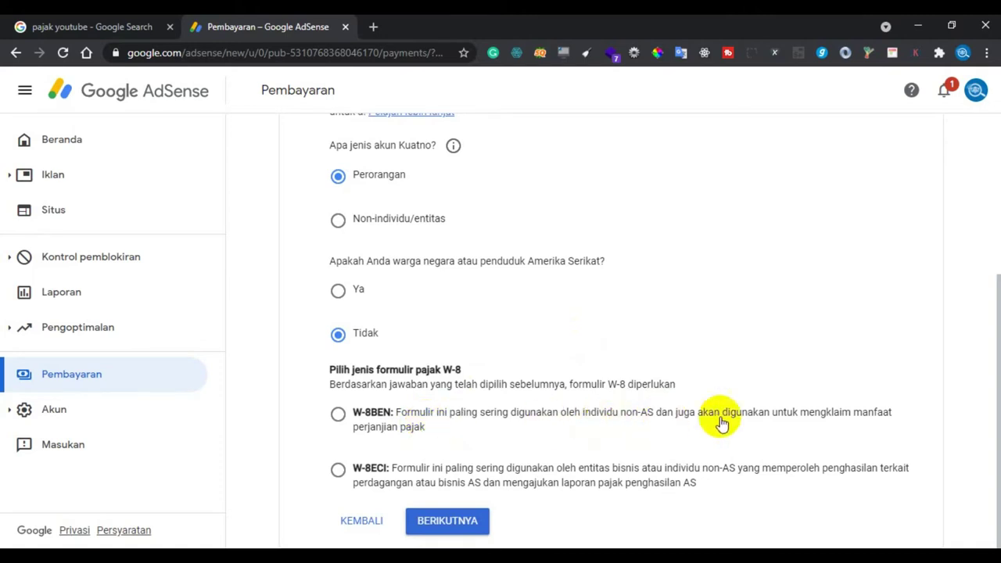
click(337, 413)
click(520, 520)
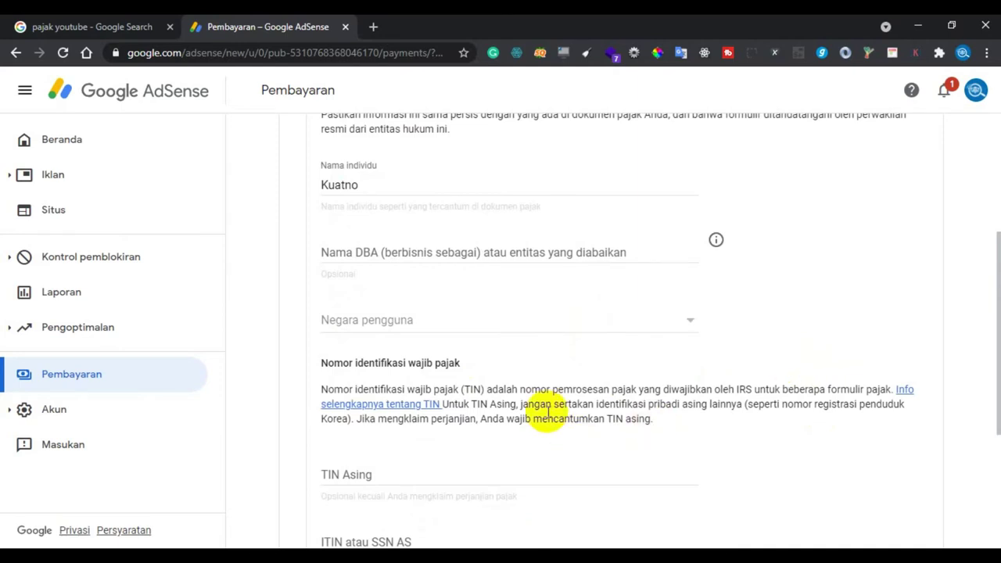
Set Negara pengguna in the tax identity section to Indonesia
scroll(870, 289, up, 2)
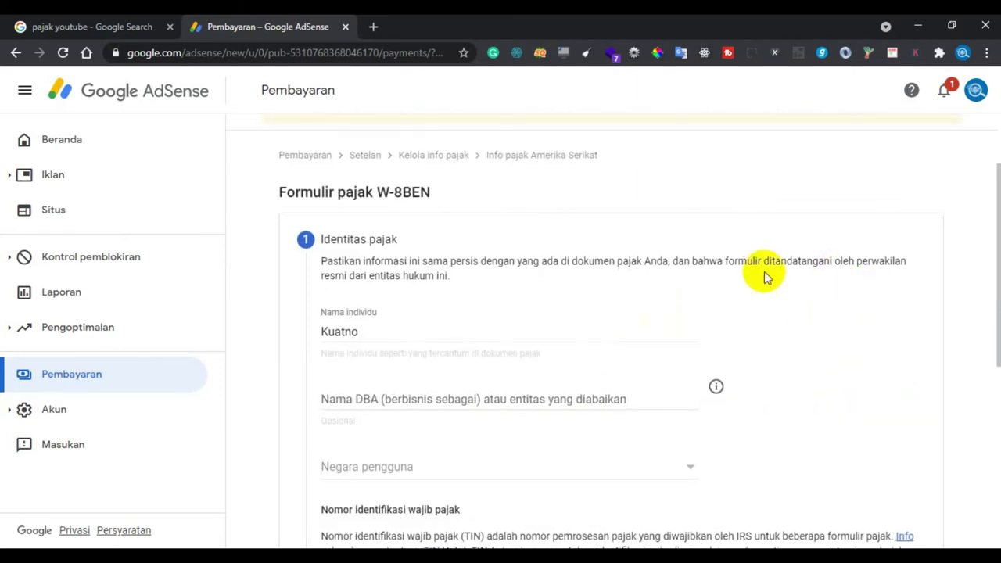
scroll(758, 274, down, 2)
click(418, 322)
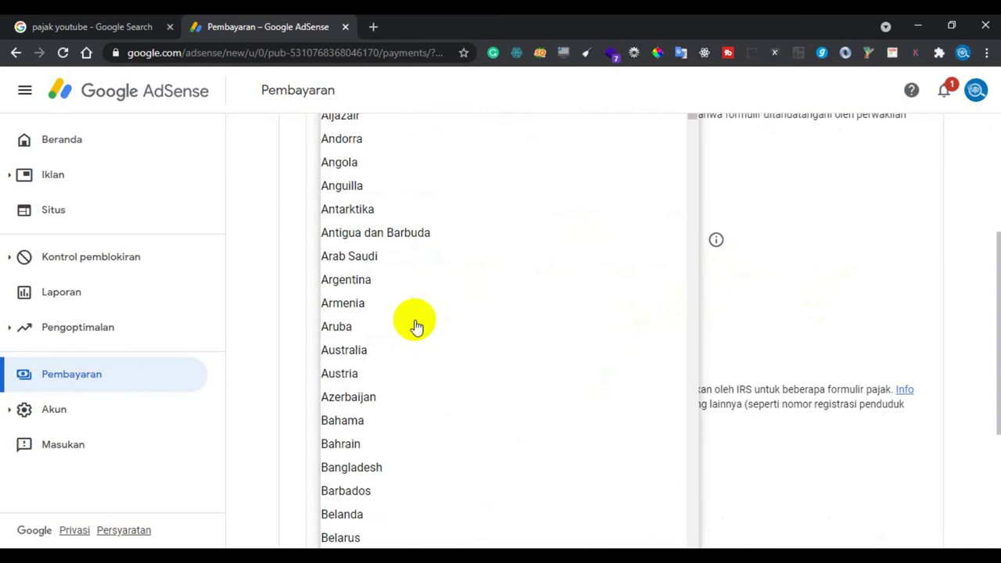
click(692, 239)
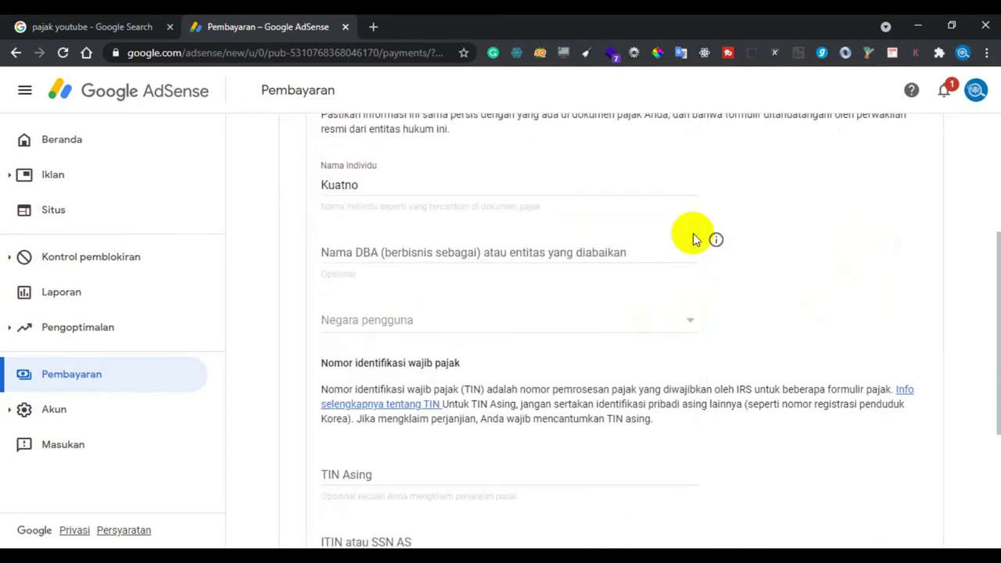
click(447, 326)
scroll(414, 304, down, 10)
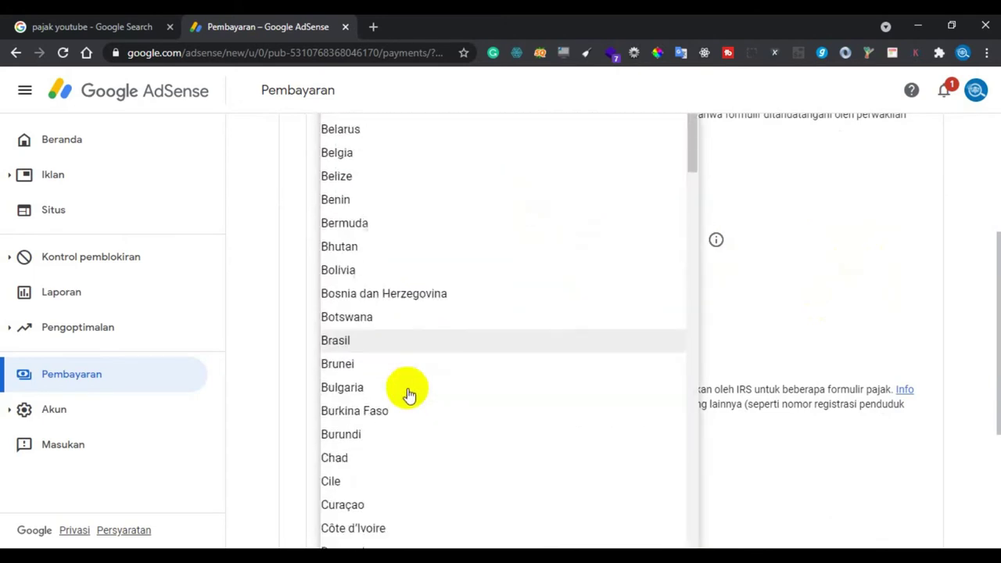
scroll(408, 395, down, 6)
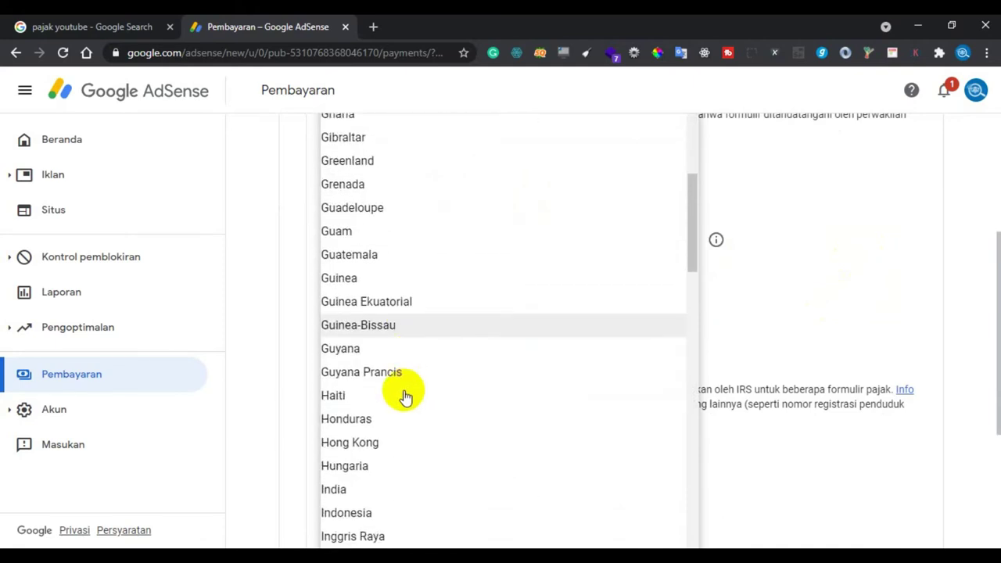
click(355, 513)
Enter the foreign taxpayer identification number in TIN Asing and continue to the address section
scroll(793, 268, down, 3)
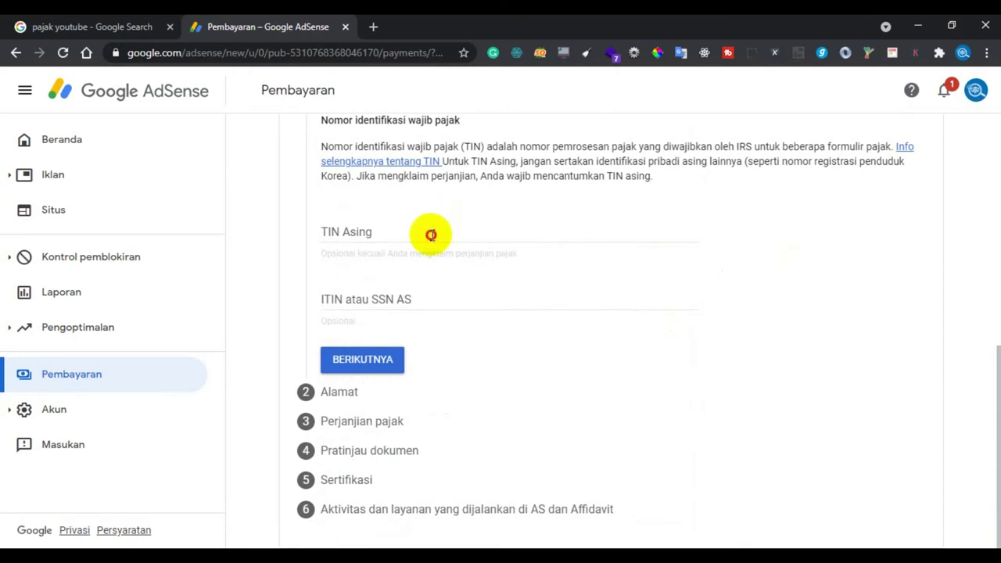
click(432, 234)
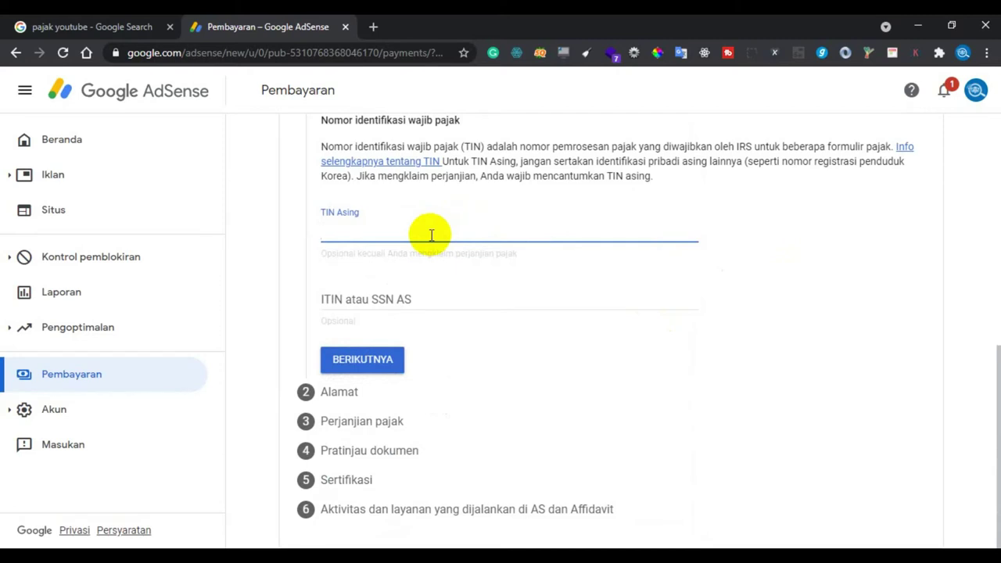
text(8)
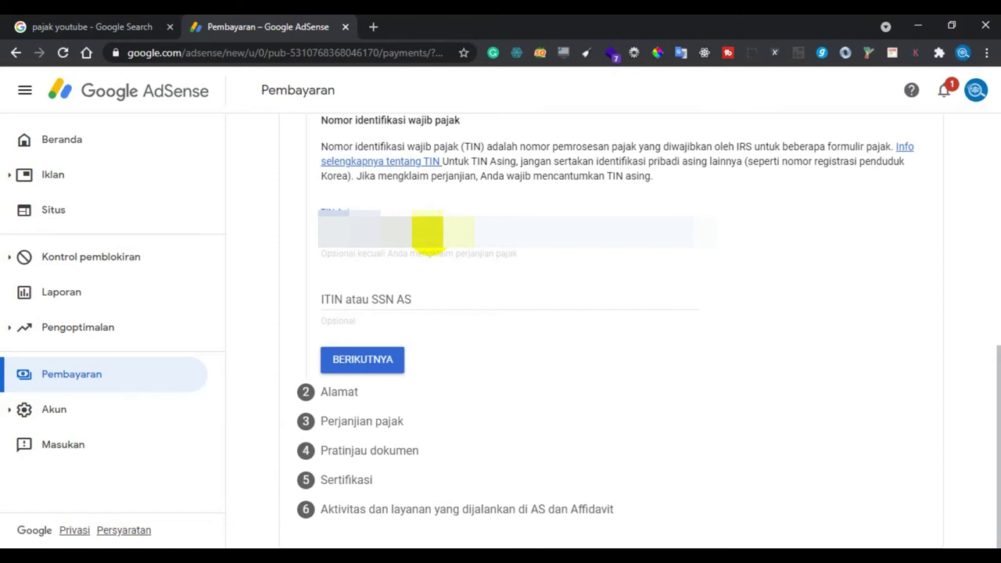
click(373, 365)
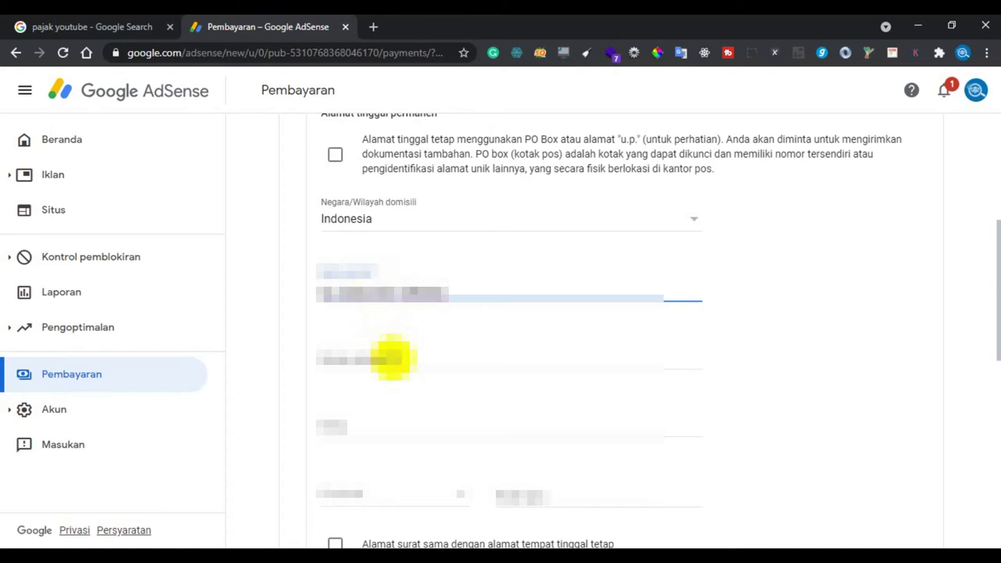
Fill in both address lines and the city of the permanent residence address
text(abcabcdaa)
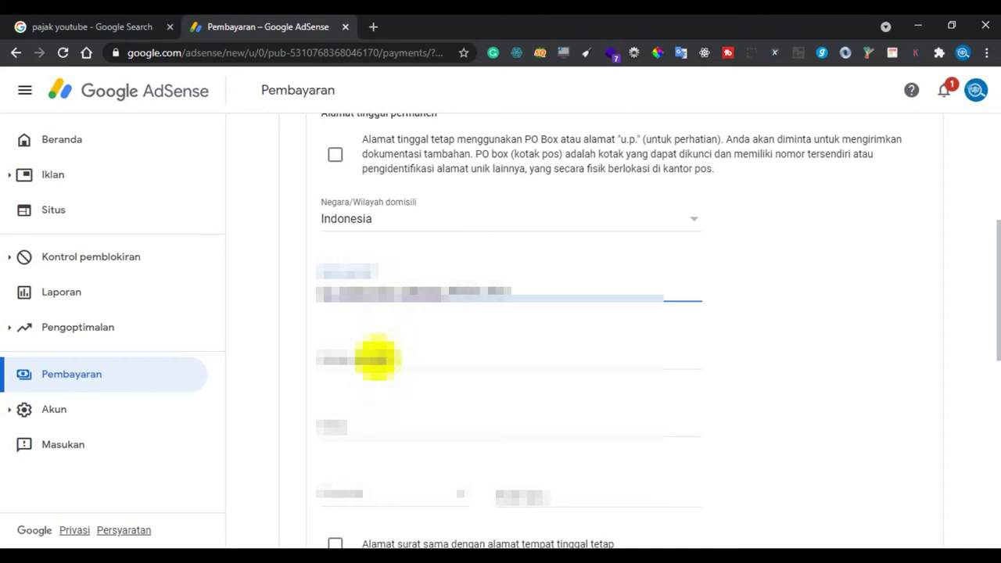
click(376, 358)
text(ab)
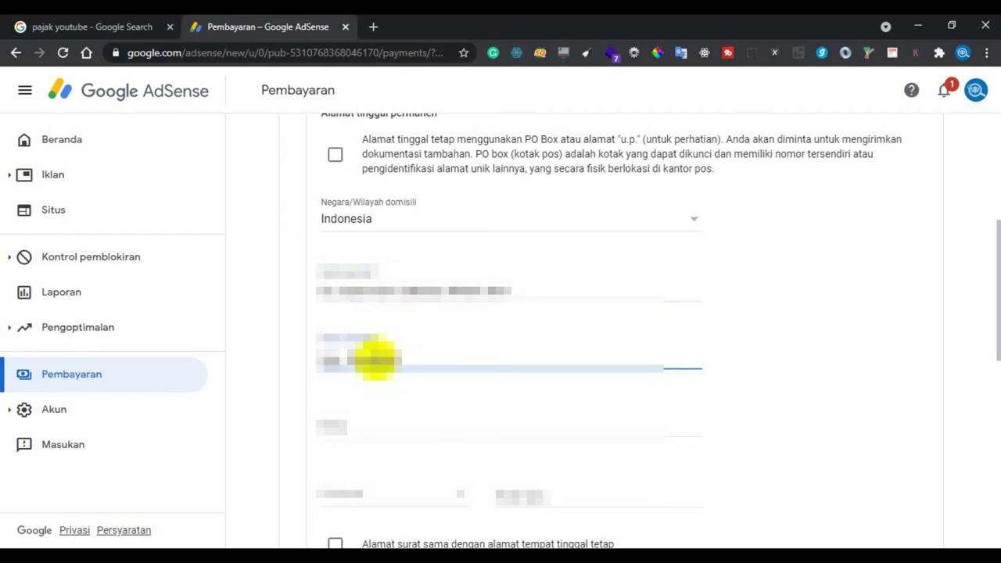
text(abcdefghijkl)
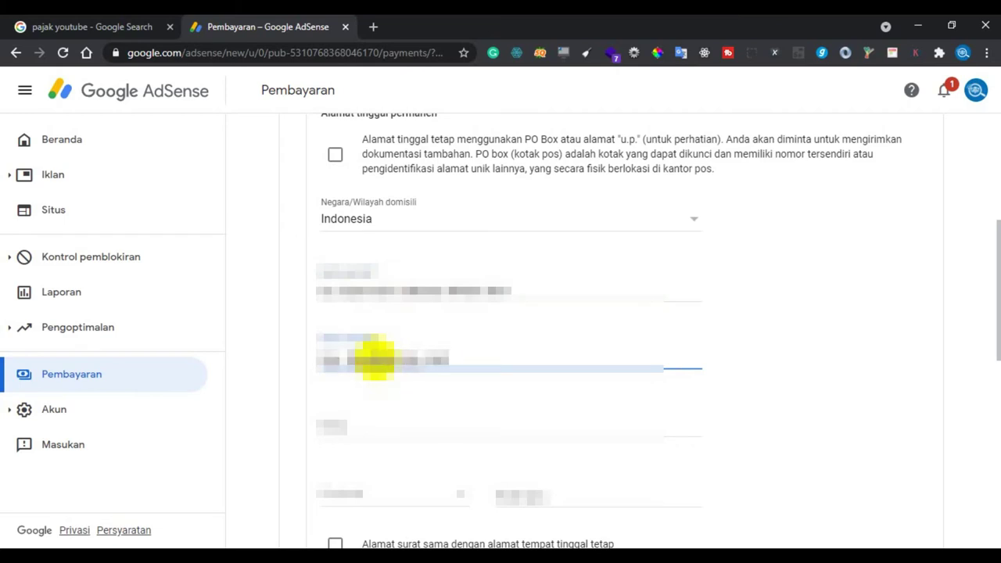
click(360, 425)
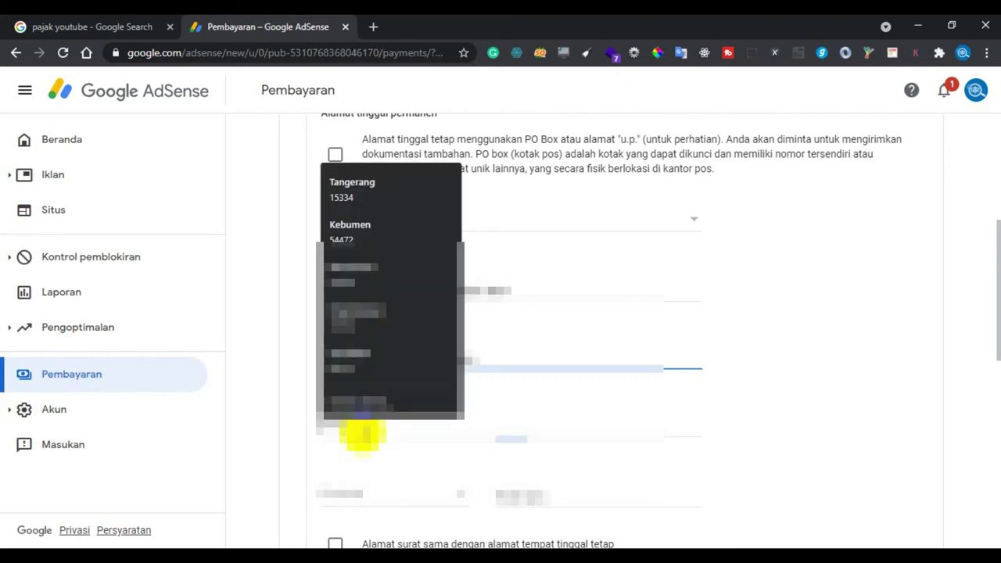
text(abcdefg)
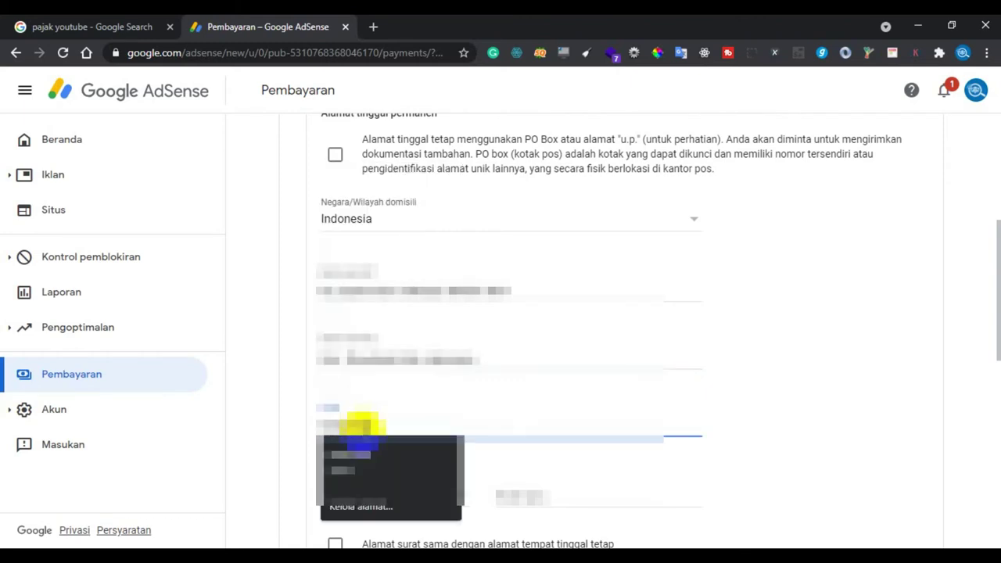
text(hijk)
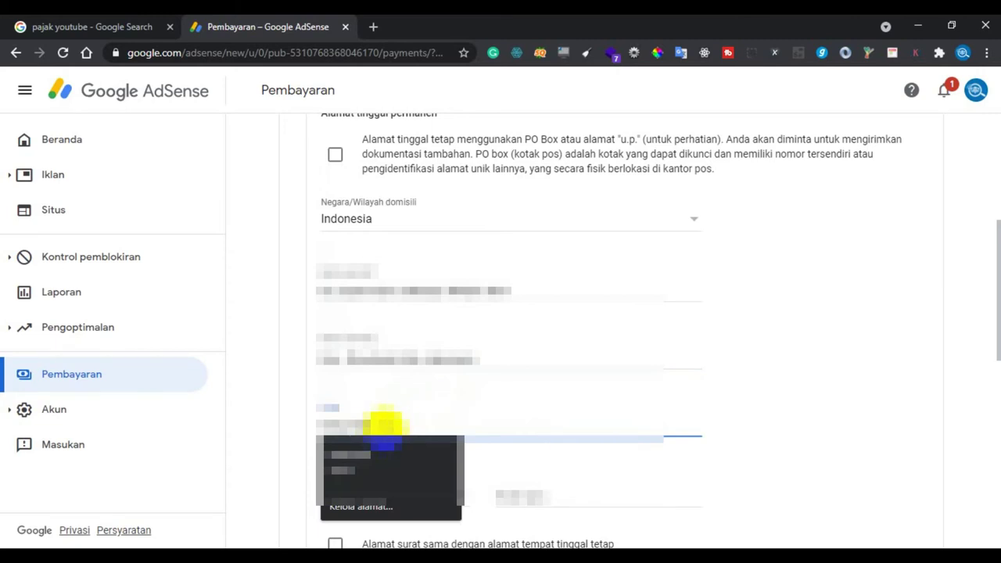
Select the province and enter the postal code of the permanent residence address
scroll(615, 393, down, 2)
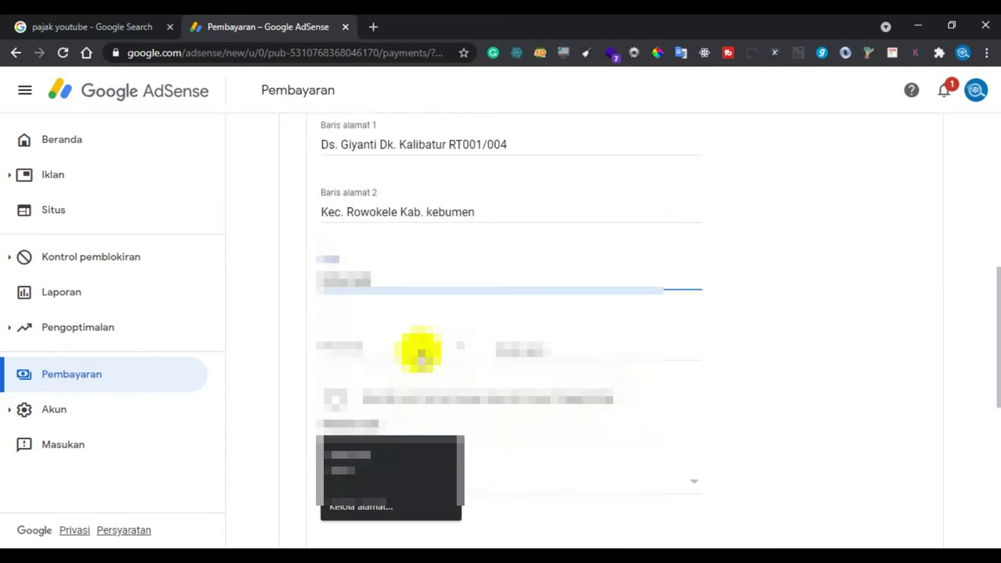
click(420, 353)
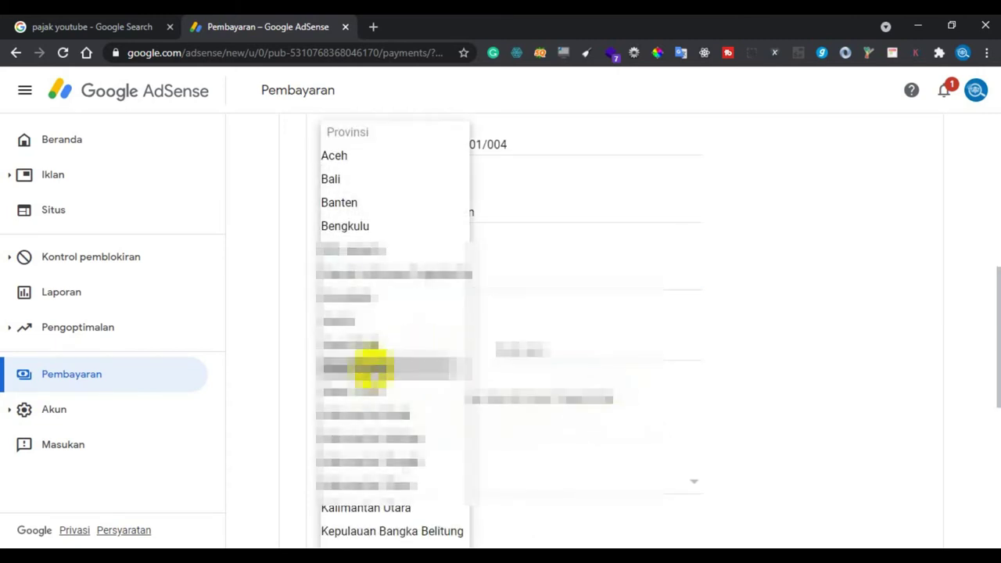
click(369, 367)
click(561, 351)
text(5)
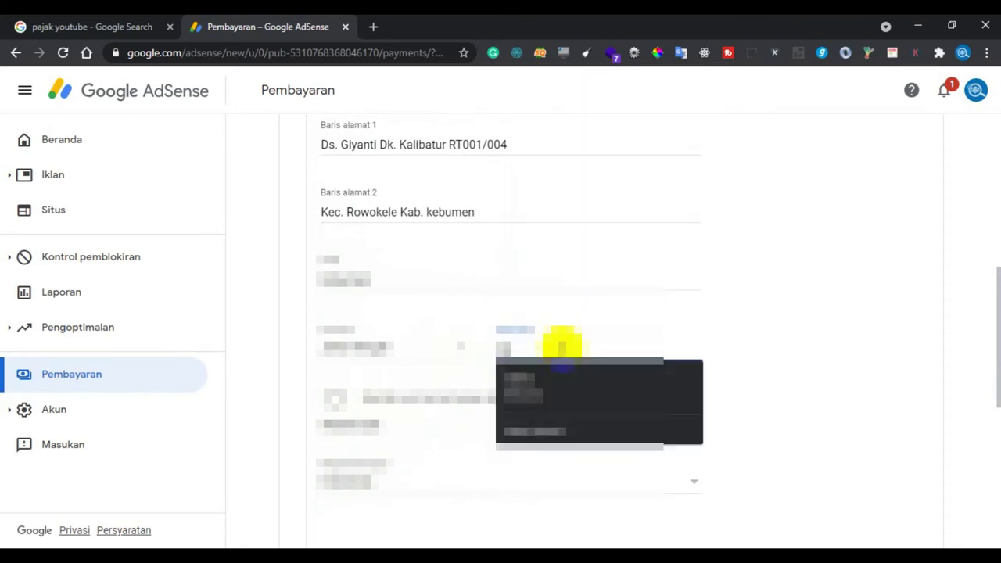
click(788, 315)
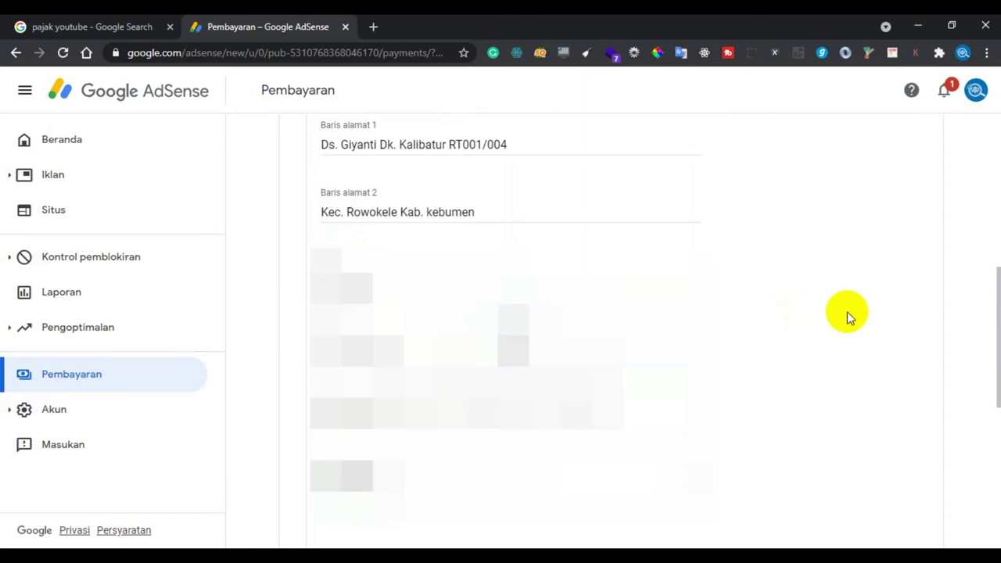
scroll(420, 375, down, 3)
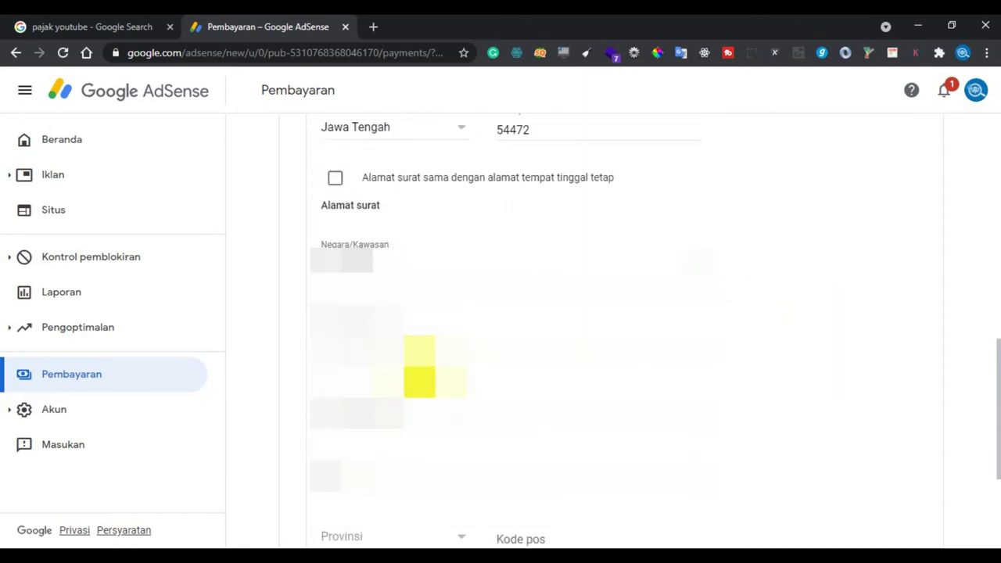
Mark the permanent residence address as a PO Box or "u.p." address, and keep the mailing address separate from it
scroll(419, 381, up, 10)
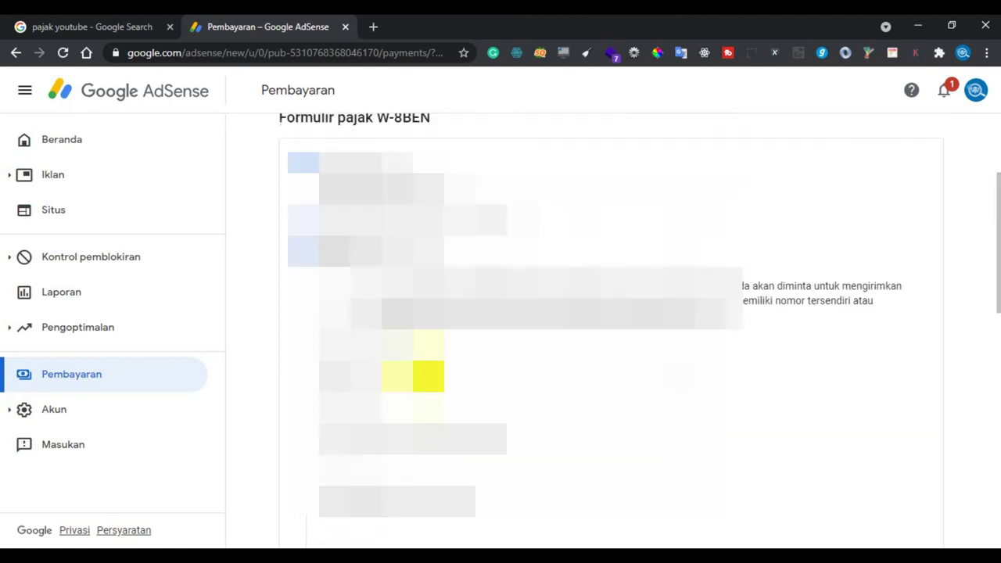
click(335, 301)
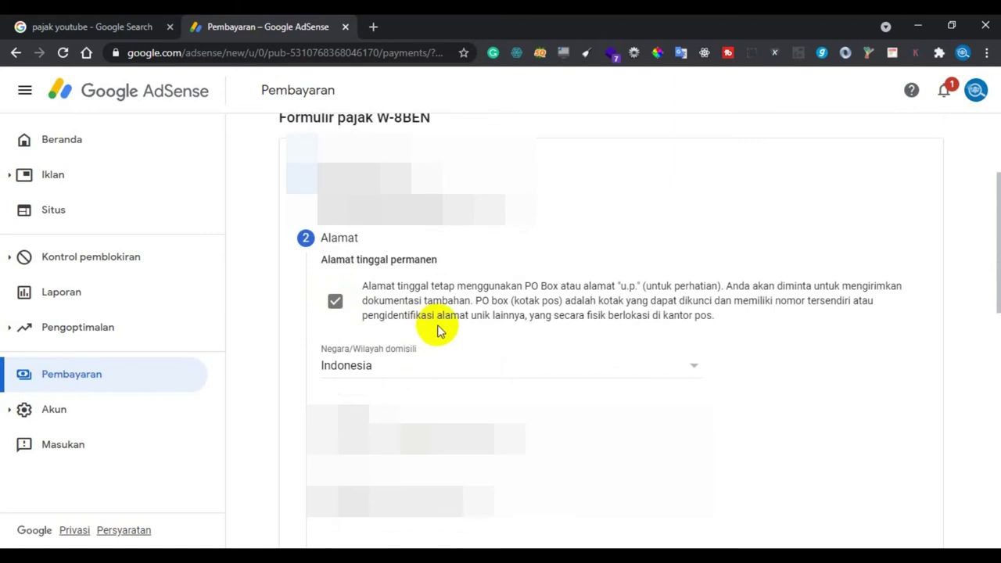
scroll(438, 330, down, 5)
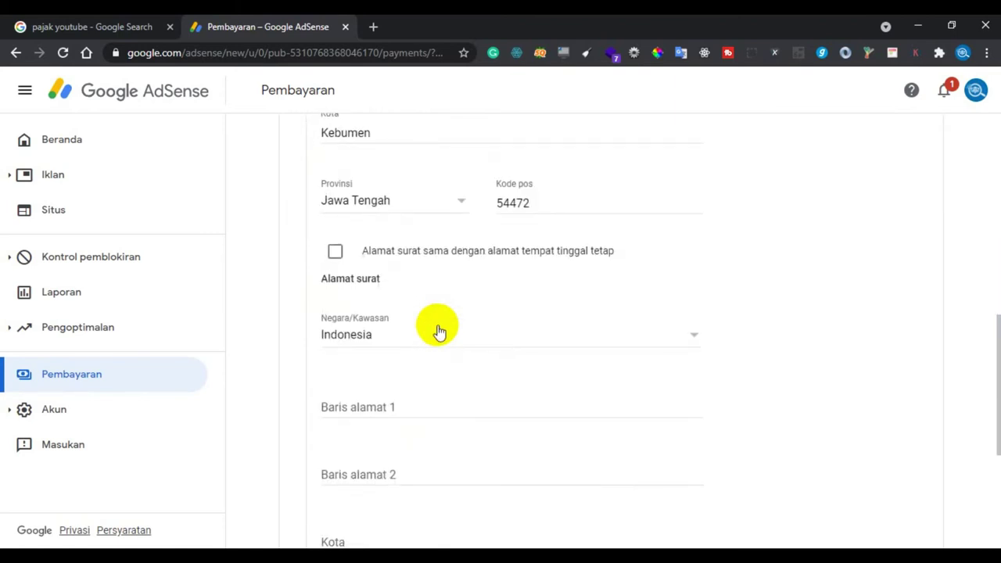
scroll(440, 331, down, 1)
scroll(440, 325, up, 1)
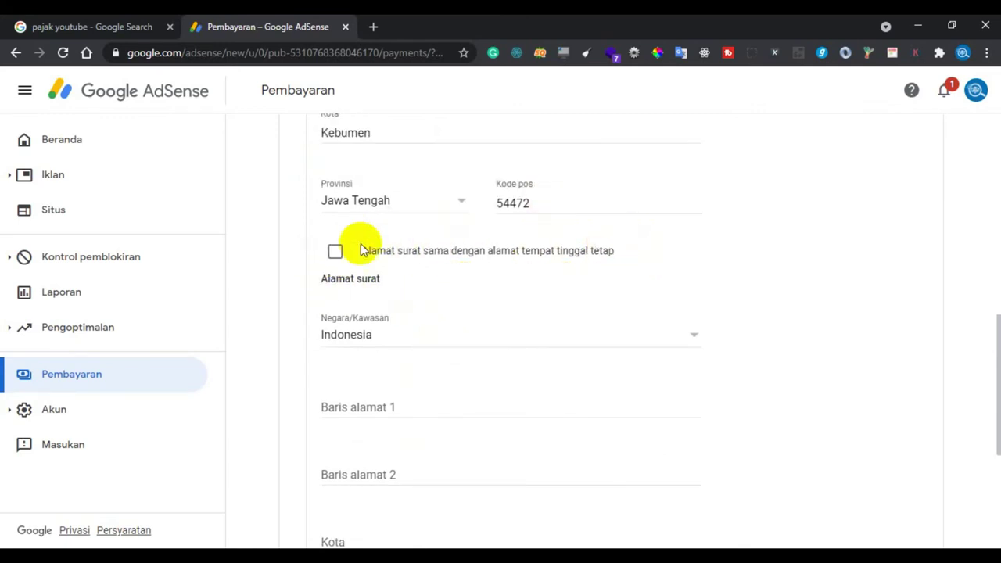
click(334, 251)
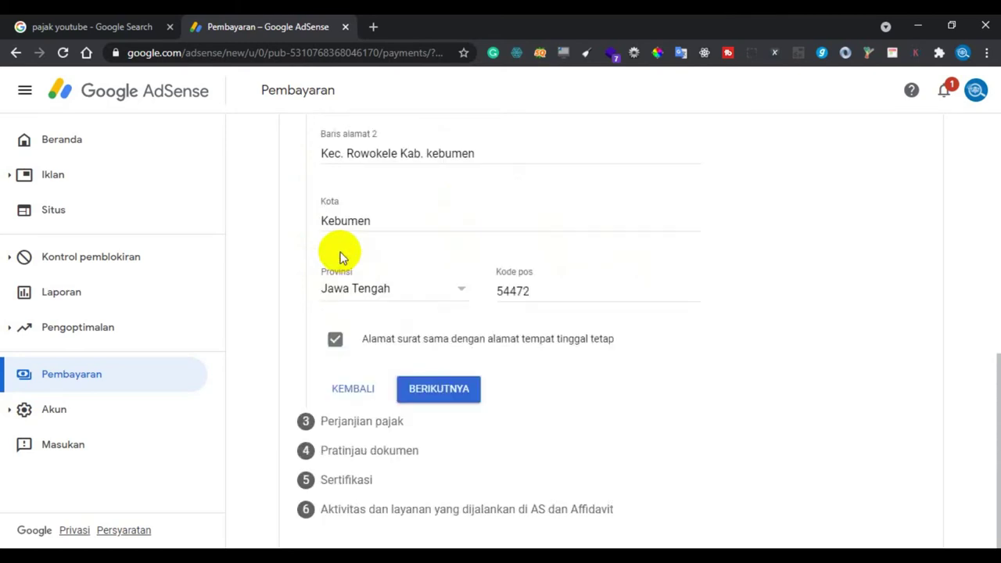
click(334, 339)
scroll(850, 332, down, 2)
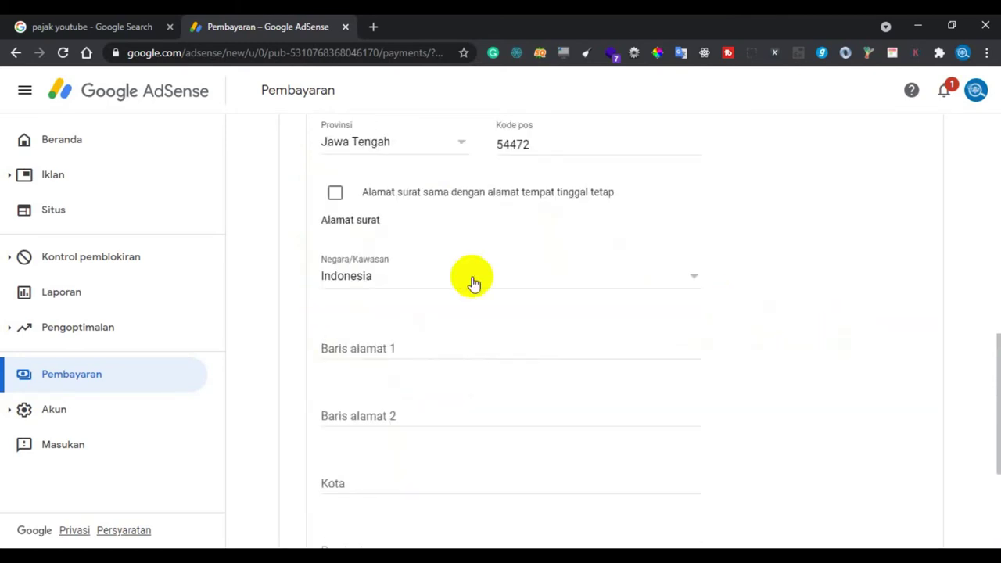
Fill in both address lines and the city of the mailing address (Alamat surat)
click(405, 350)
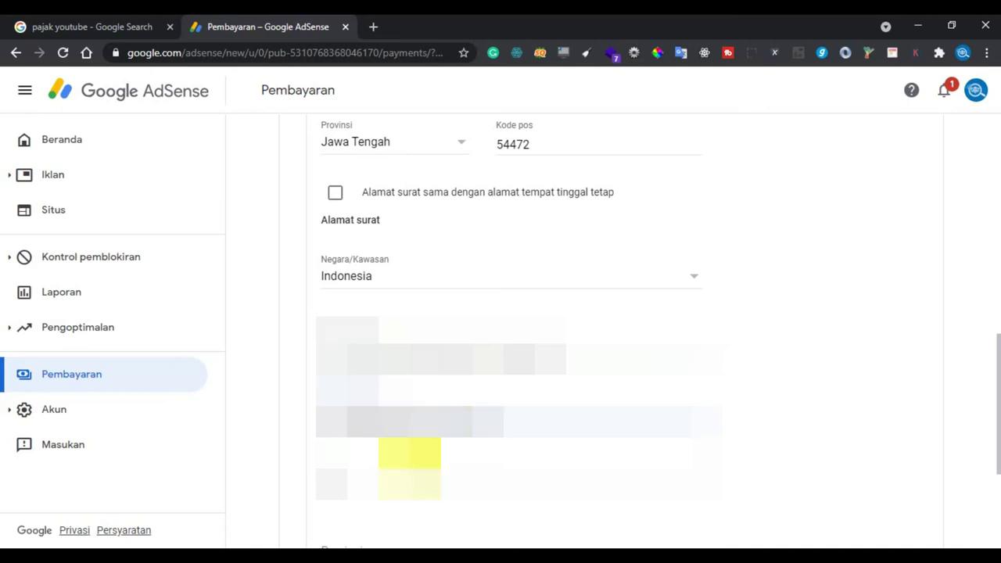
click(406, 490)
click(407, 490)
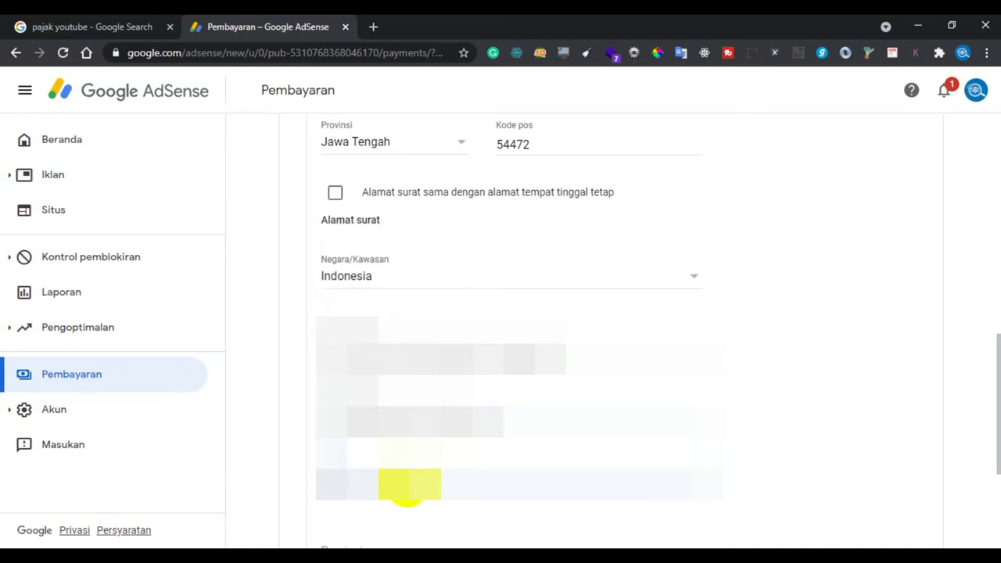
click(406, 490)
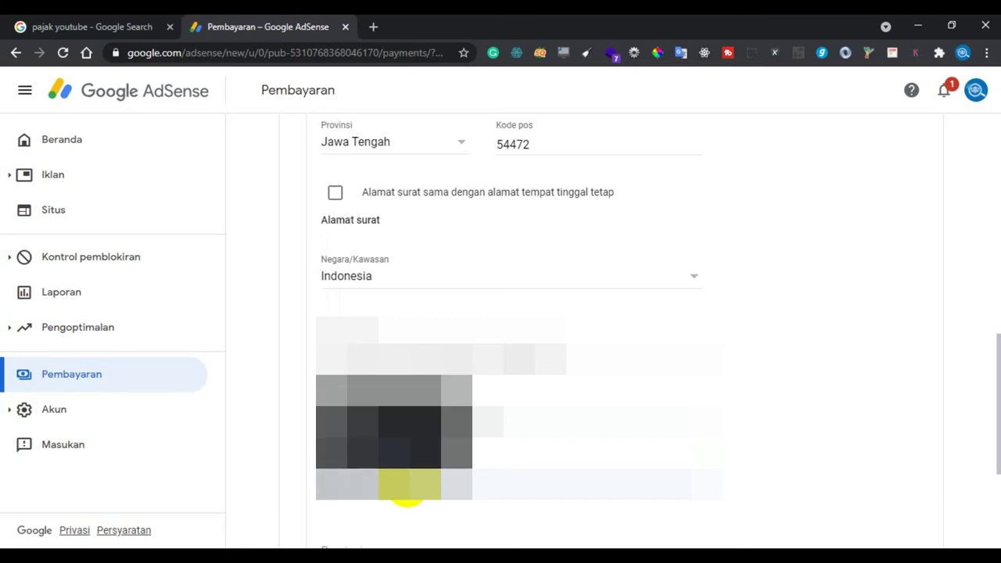
click(791, 460)
scroll(791, 460, down, 2)
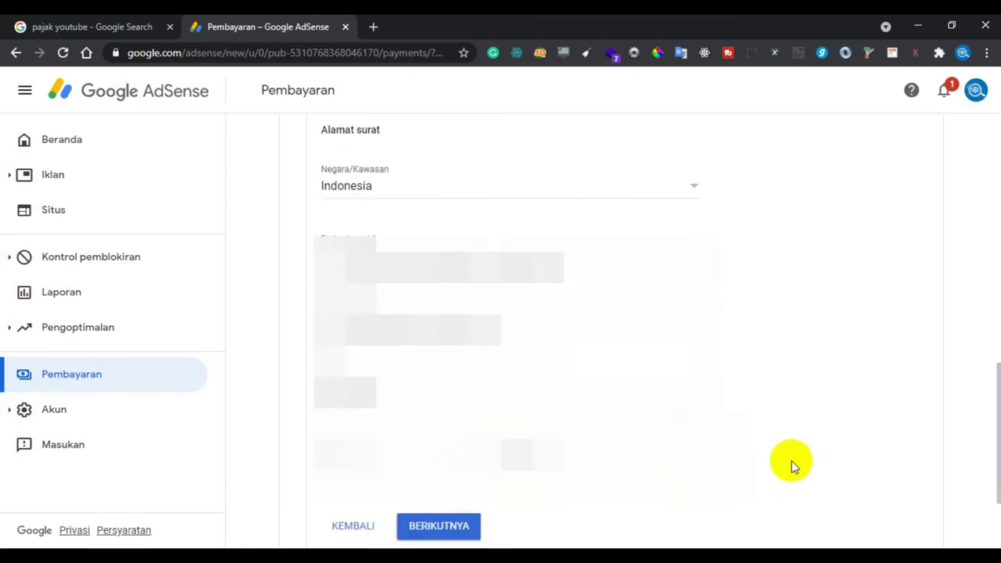
Select the province and enter the postal code of the mailing address, then continue to the tax treaty section
click(461, 405)
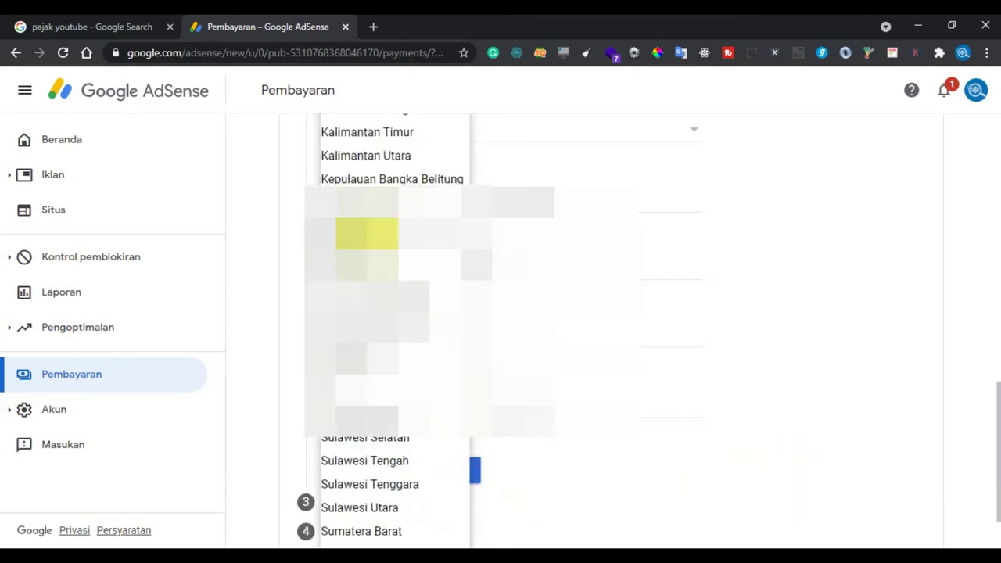
scroll(382, 264, up, 5)
click(382, 264)
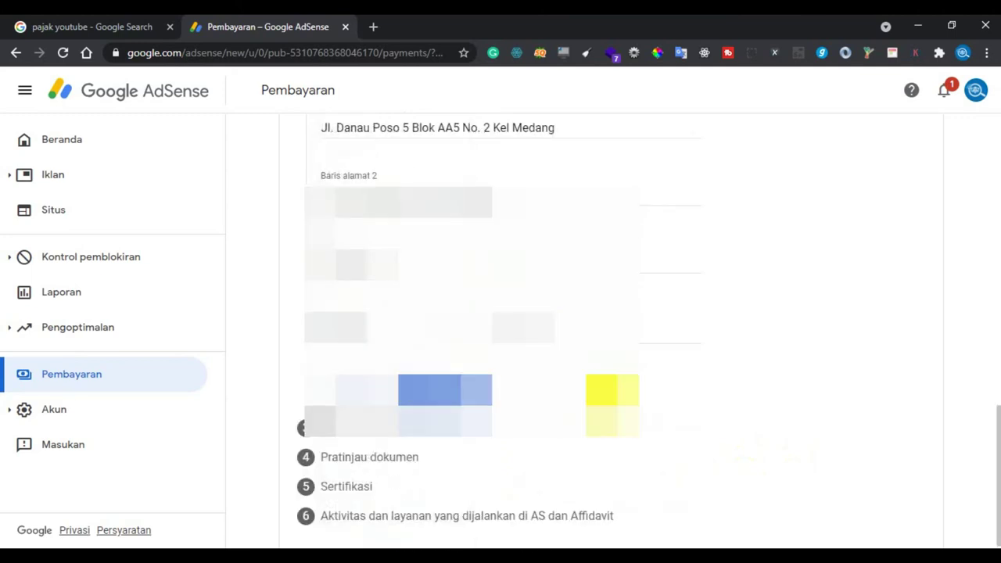
click(563, 327)
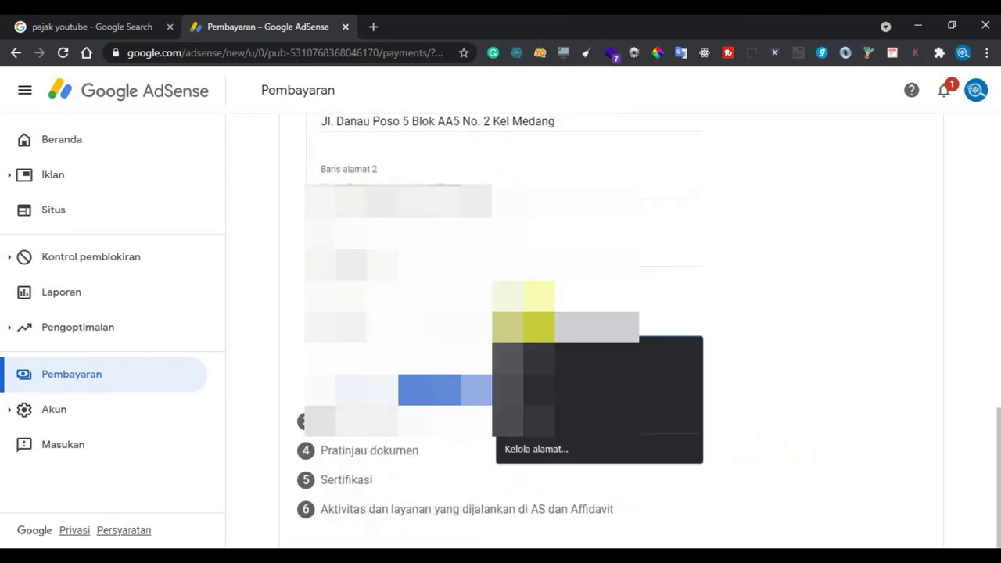
click(882, 290)
click(439, 389)
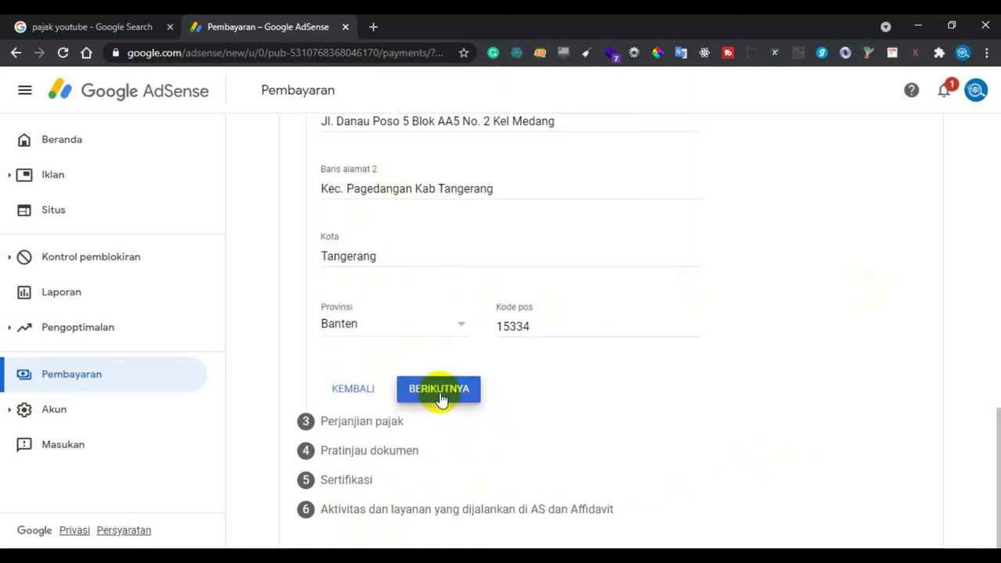
Answer Ya to claiming a lower withholding rate under a tax treaty, and read the explanation of that question
click(329, 455)
scroll(469, 375, down, 2)
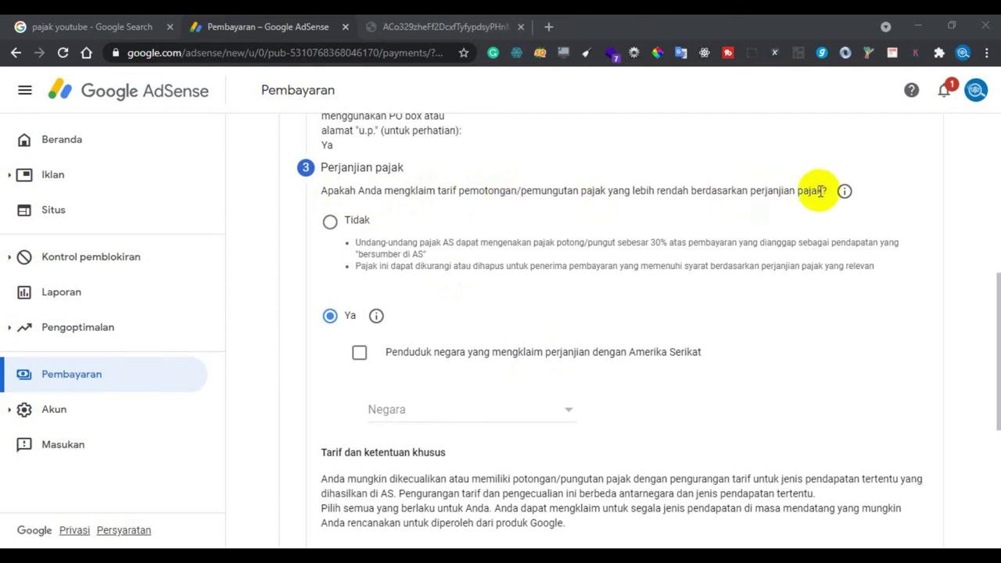
click(848, 193)
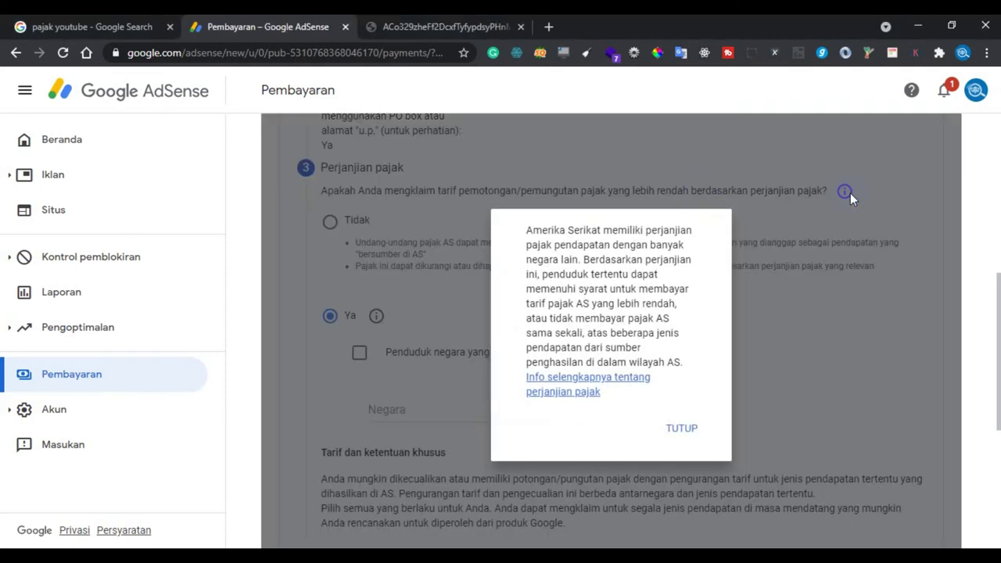
click(680, 430)
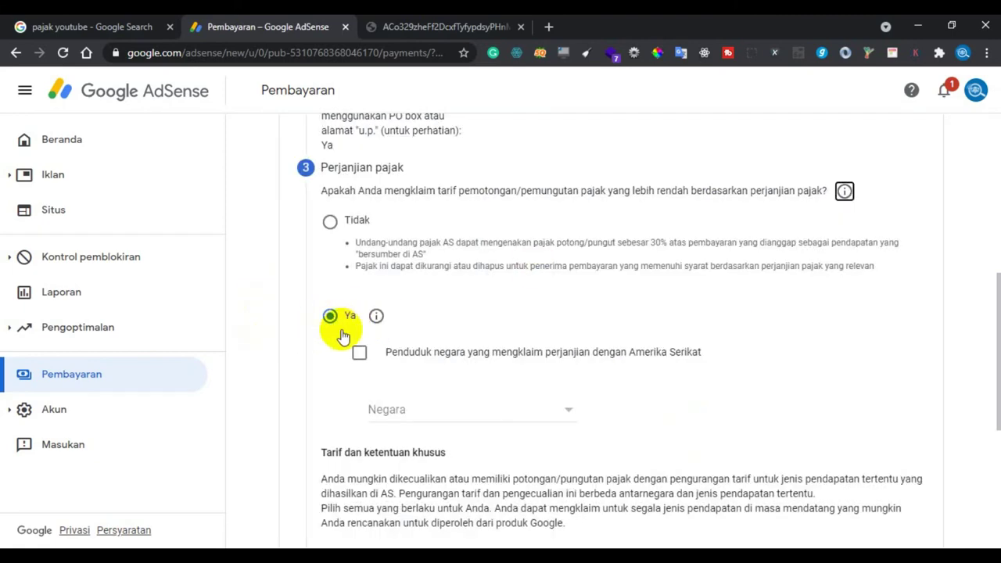
Declare residency in a country claiming a treaty with the United States and set Negara to Indonesia
click(358, 358)
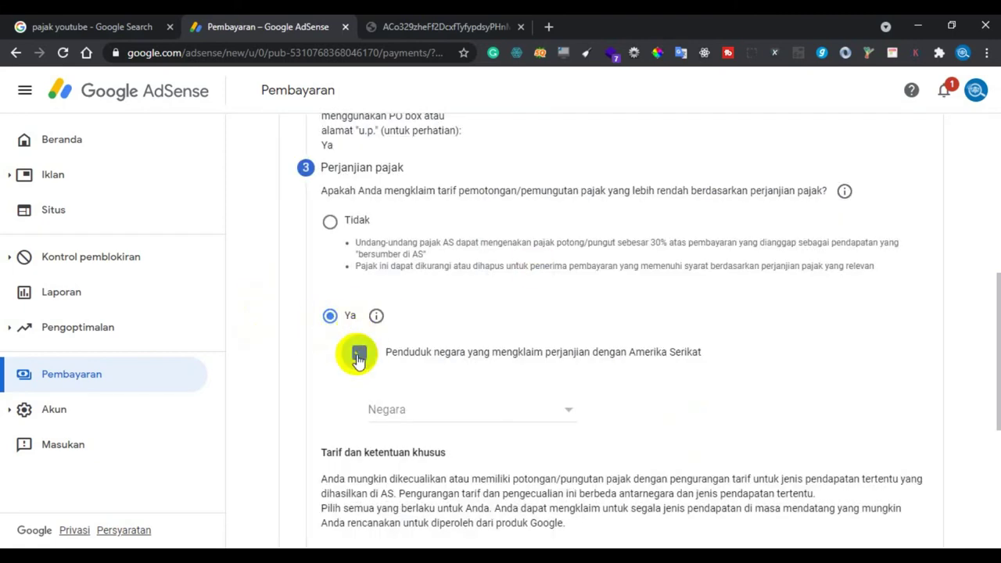
click(558, 409)
text(indo)
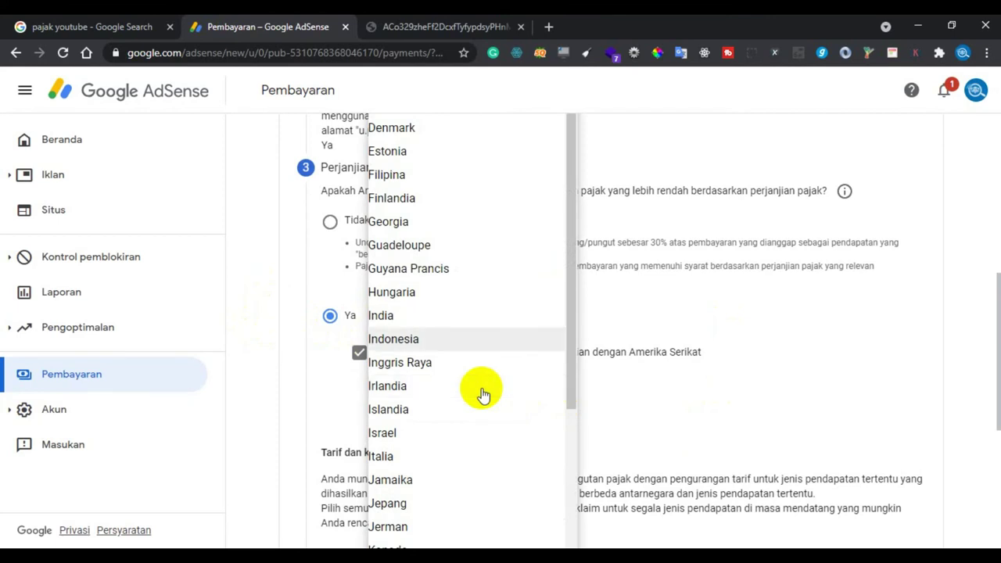
click(410, 341)
Claim the Layanan income type with Pasal 8 ayat 1 and the 0% treaty rate, and confirm its eligibility statement
scroll(725, 398, down, 3)
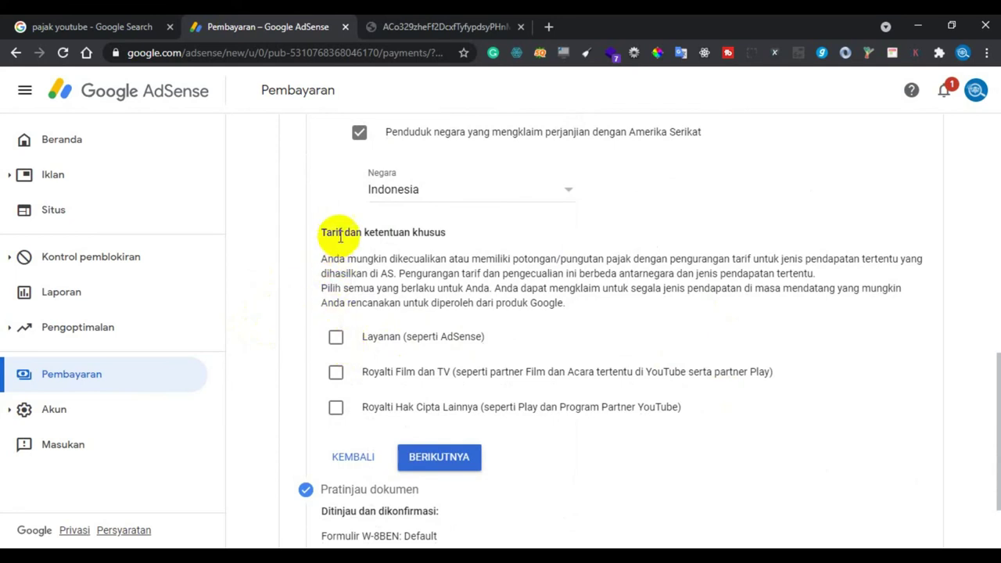
click(335, 337)
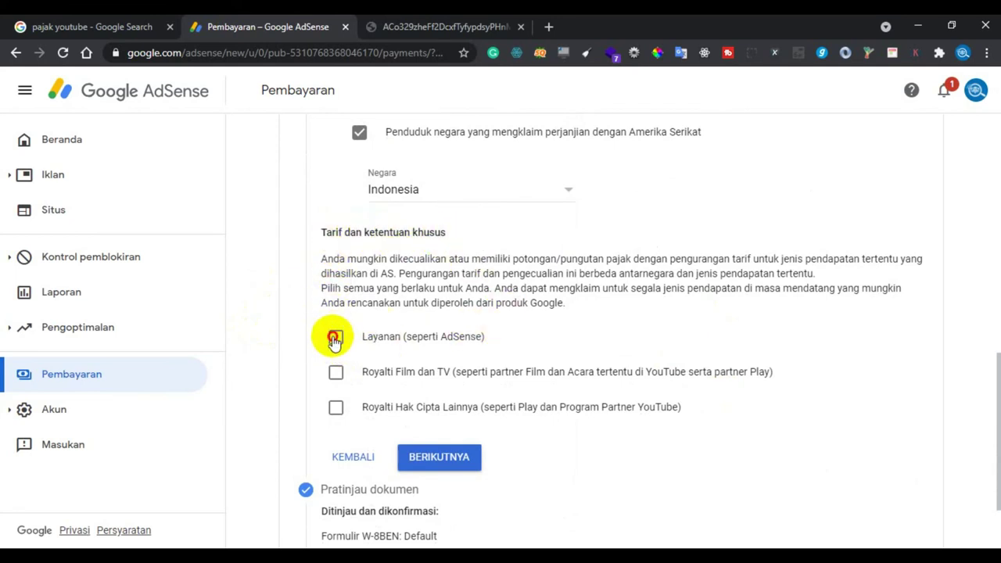
click(551, 393)
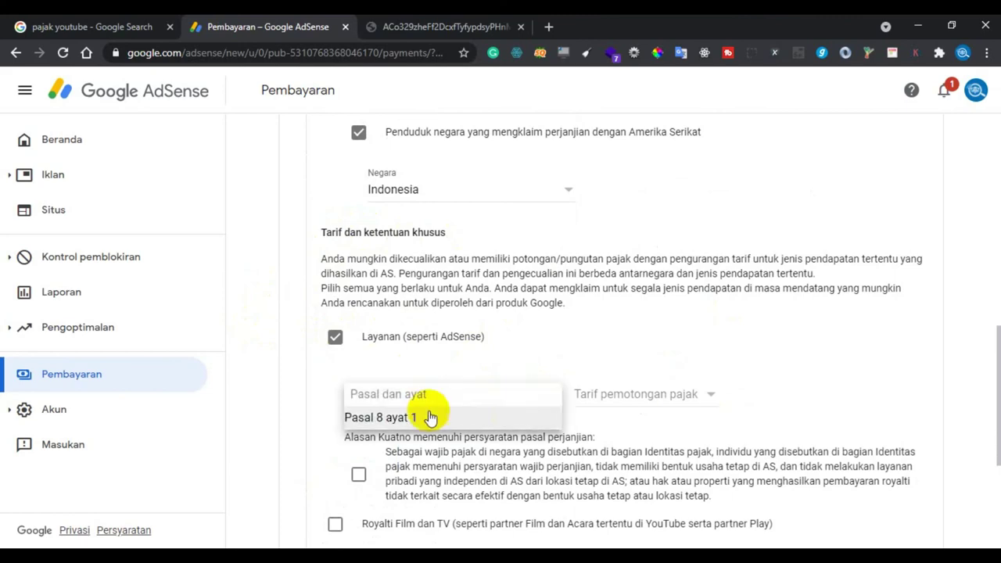
click(422, 425)
click(706, 395)
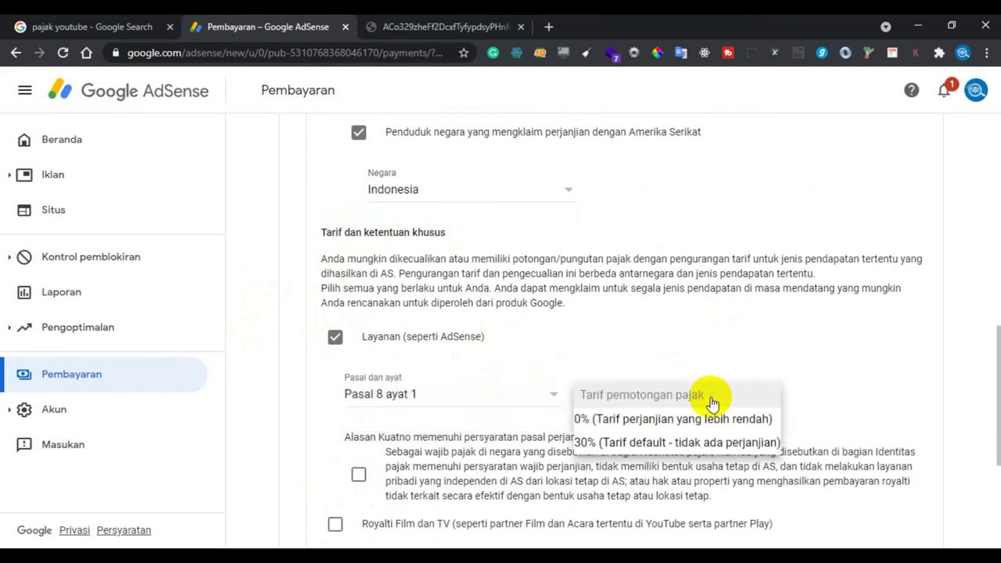
click(639, 418)
click(358, 474)
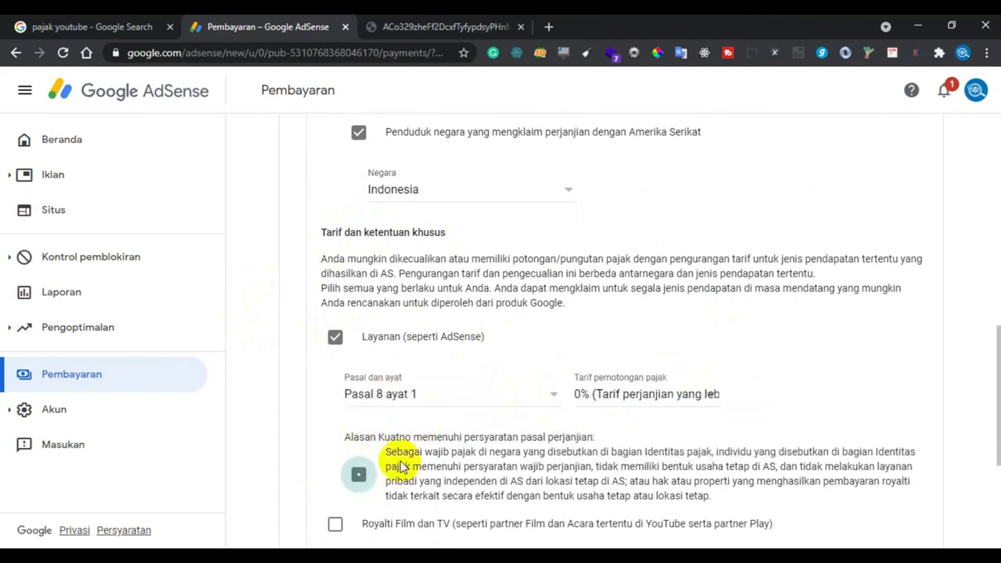
Claim Royalti Film dan TV with Pasal 13 ayat 2 and the 10% treaty rate, and confirm its eligibility statement
scroll(662, 375, down, 3)
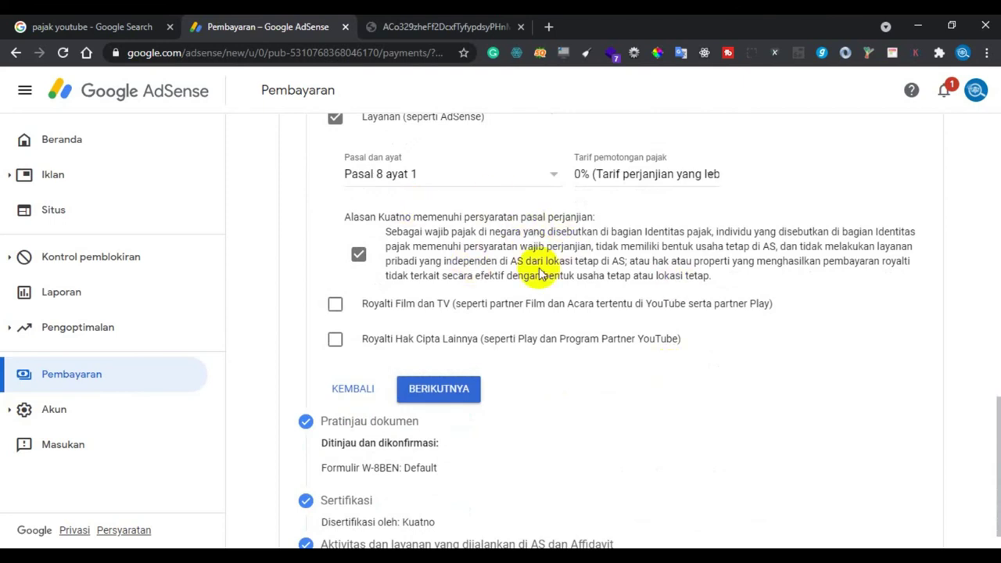
click(333, 307)
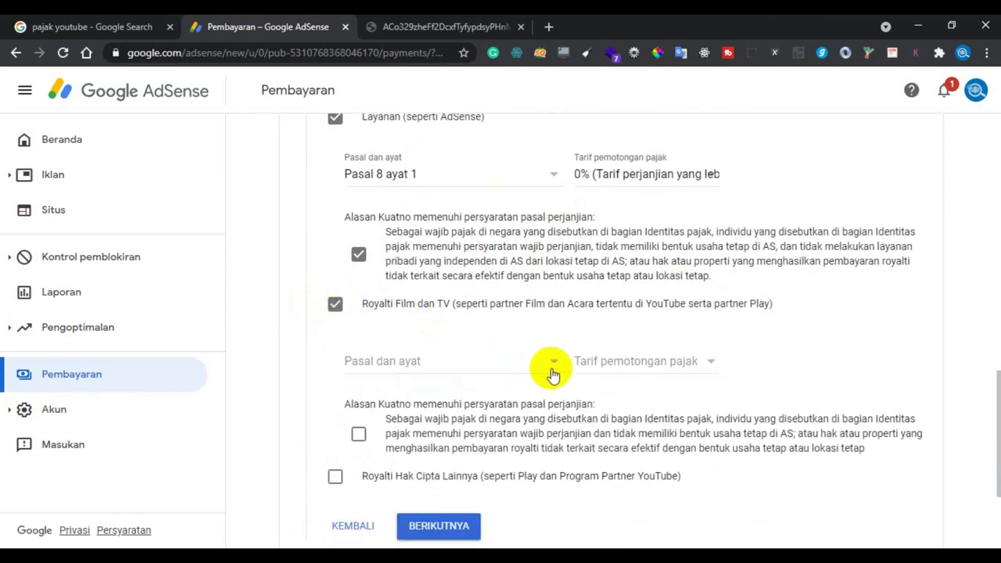
click(502, 368)
click(376, 384)
click(684, 360)
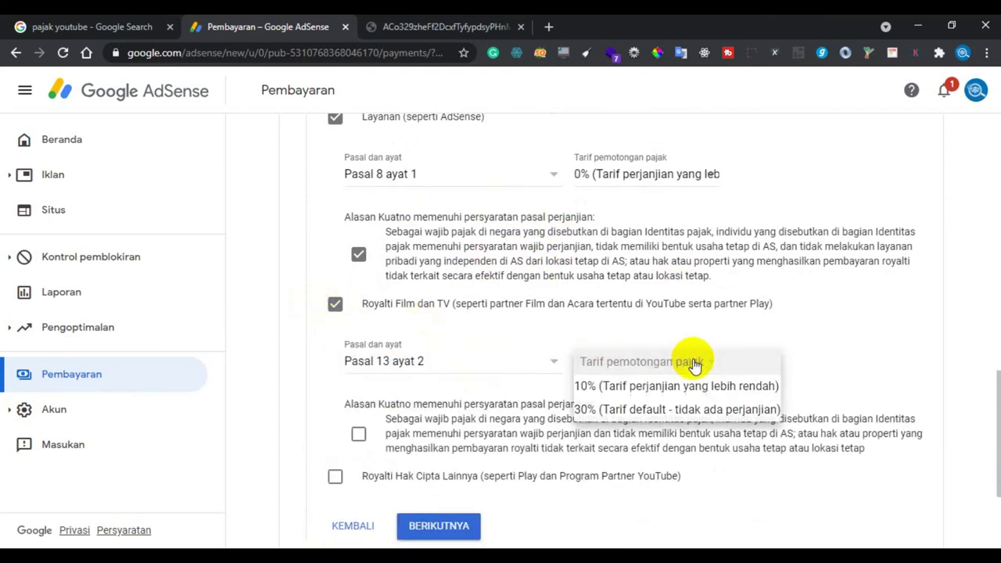
click(746, 384)
scroll(375, 305, down, 2)
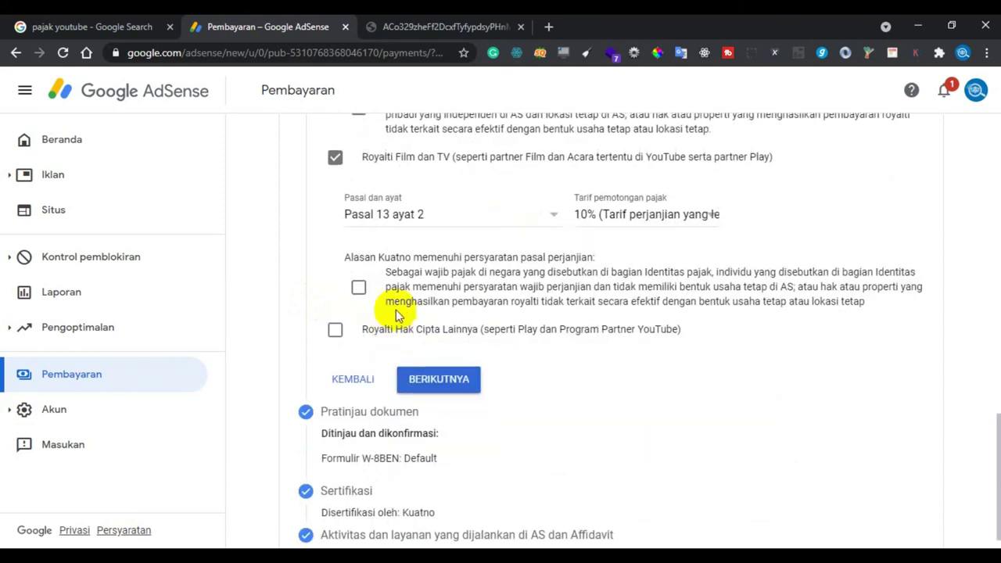
click(360, 288)
Claim Royalti Hak Cipta Lainnya with Pasal 13 ayat 2 at the 10% treaty rate, confirm its eligibility statement, and continue to the document preview
click(335, 329)
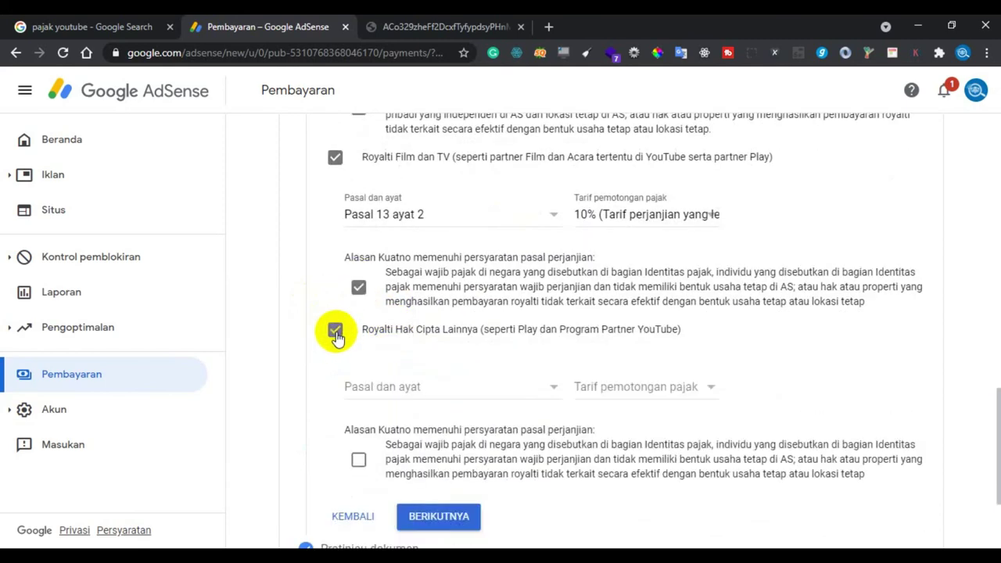
click(508, 379)
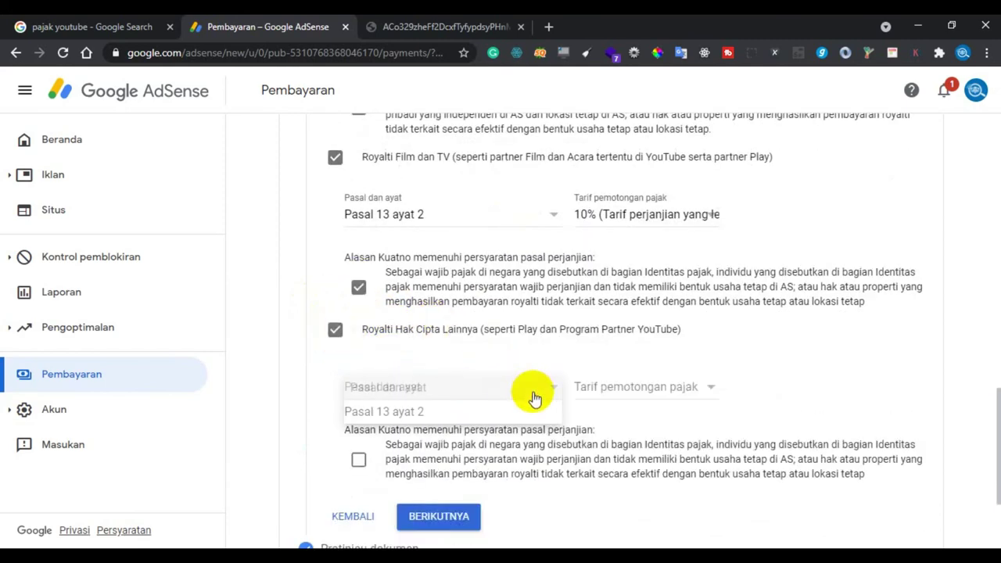
click(471, 412)
click(614, 393)
click(583, 409)
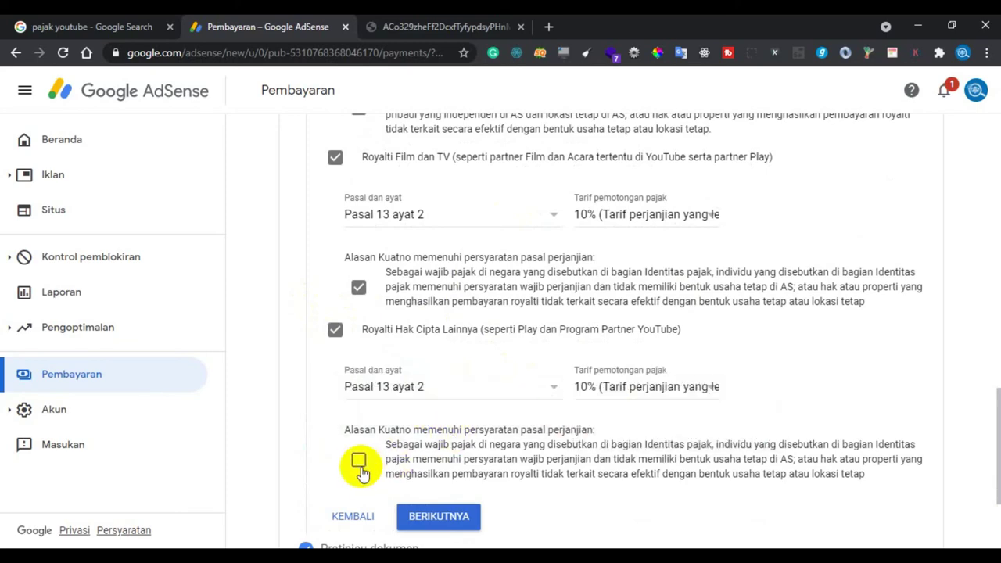
click(428, 452)
scroll(629, 360, down, 2)
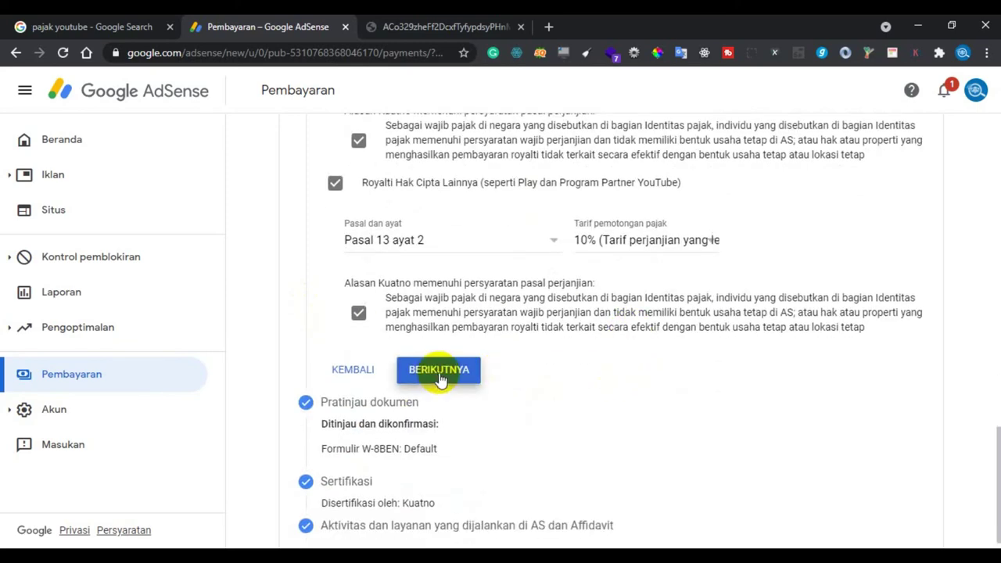
click(440, 379)
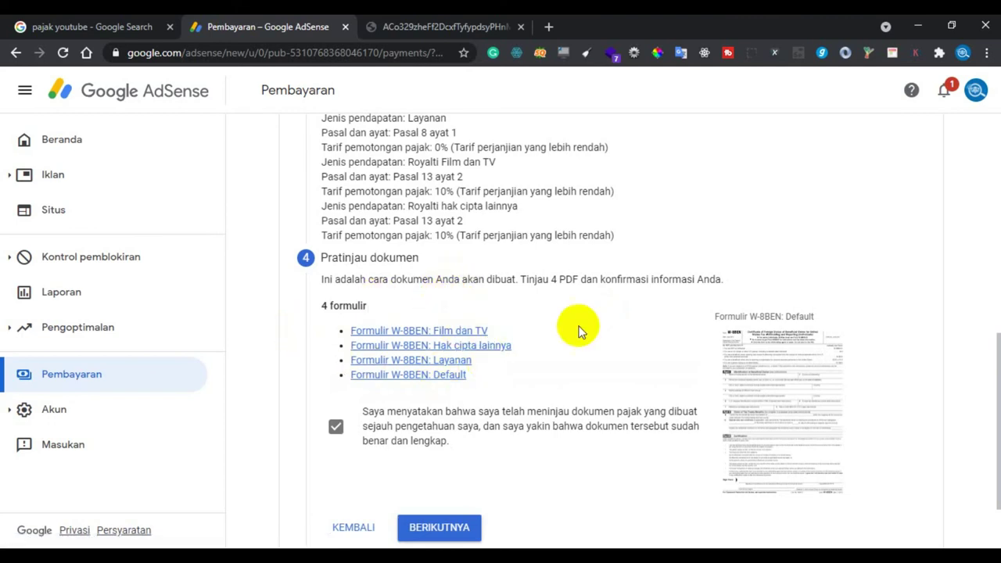
Review the tax treaty summary and the generated W-8BEN forms in the Pratinjau dokumen section
scroll(524, 307, up, 1)
scroll(524, 308, up, 1)
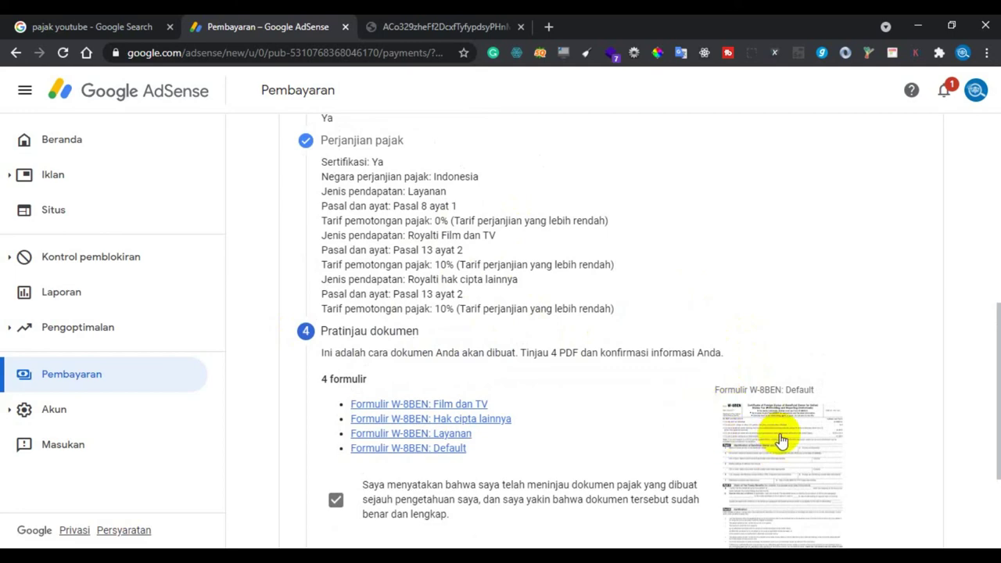
scroll(799, 396, up, 1)
scroll(801, 393, down, 3)
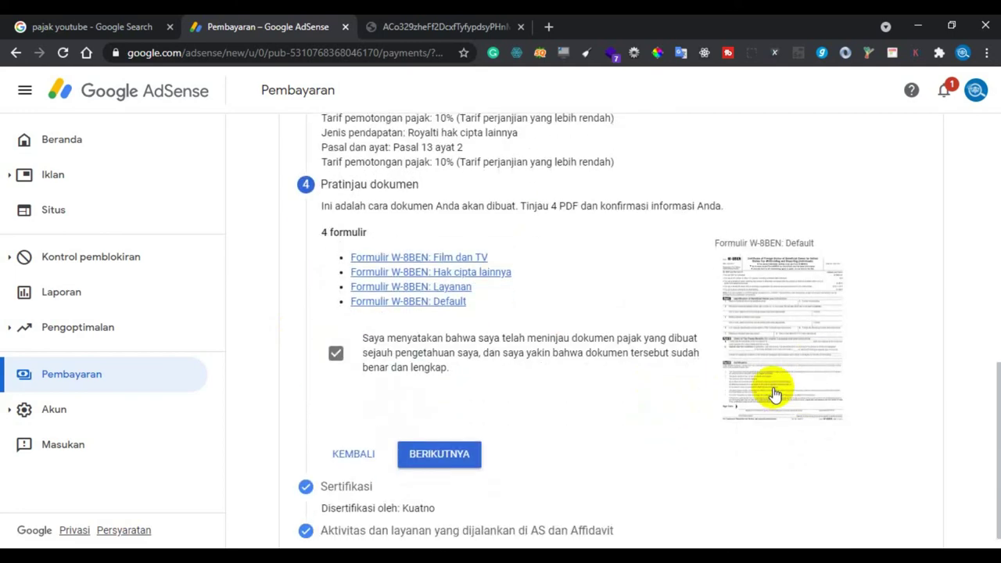
Accept the document preview, confirm the full legal name as signature under Sertifikasi, and continue to the US activities and affidavit section
click(442, 454)
scroll(407, 381, down, 5)
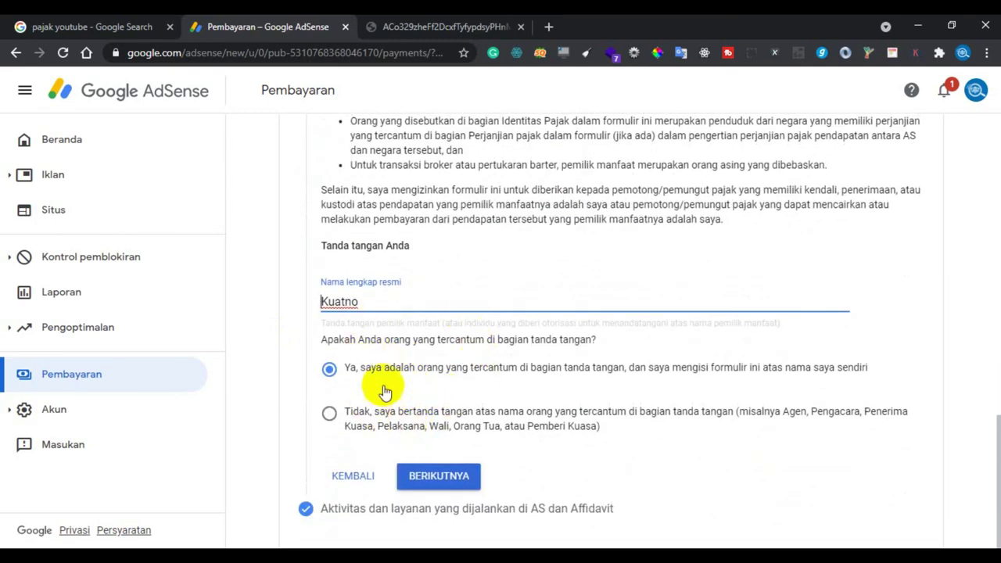
double_click(380, 301)
click(384, 301)
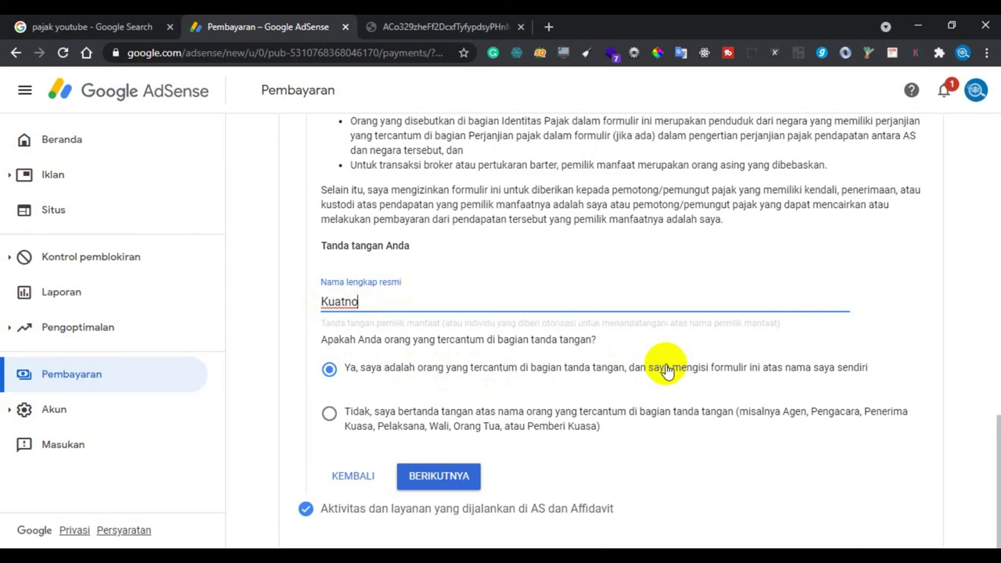
key(Return)
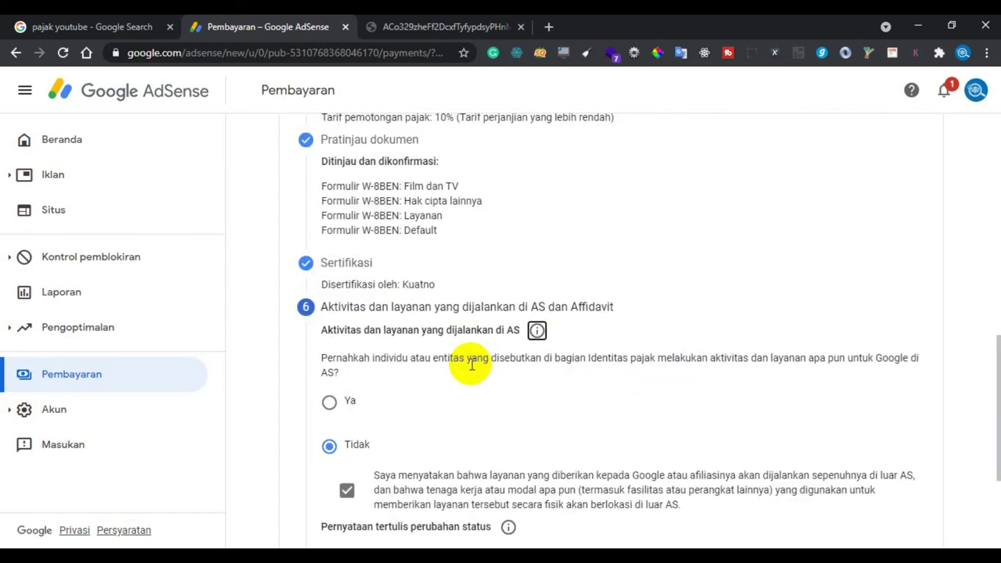
Declare that the tax info is for a new or existing payment profile that has not received payments, and submit the form
scroll(473, 375, down, 2)
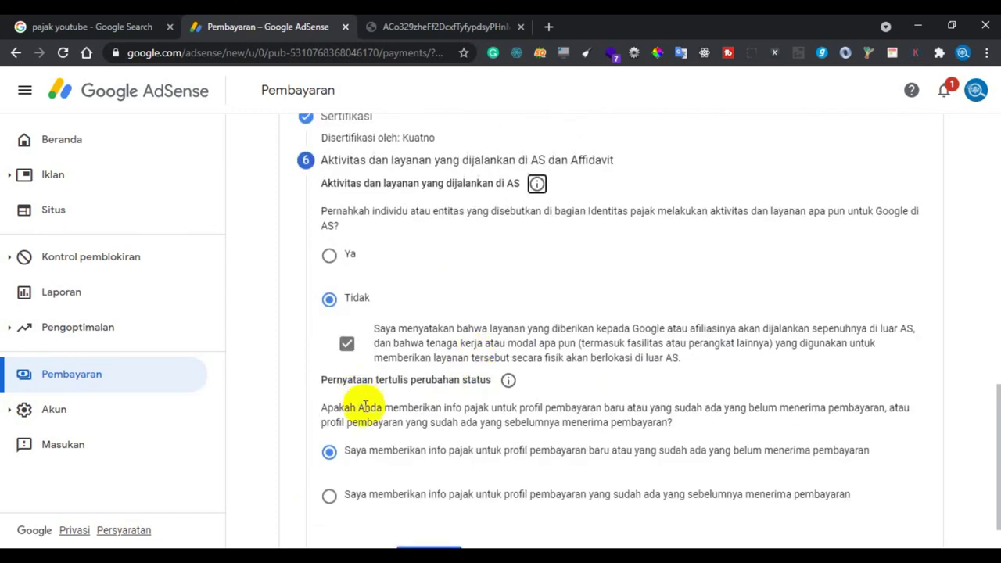
scroll(688, 422, down, 1)
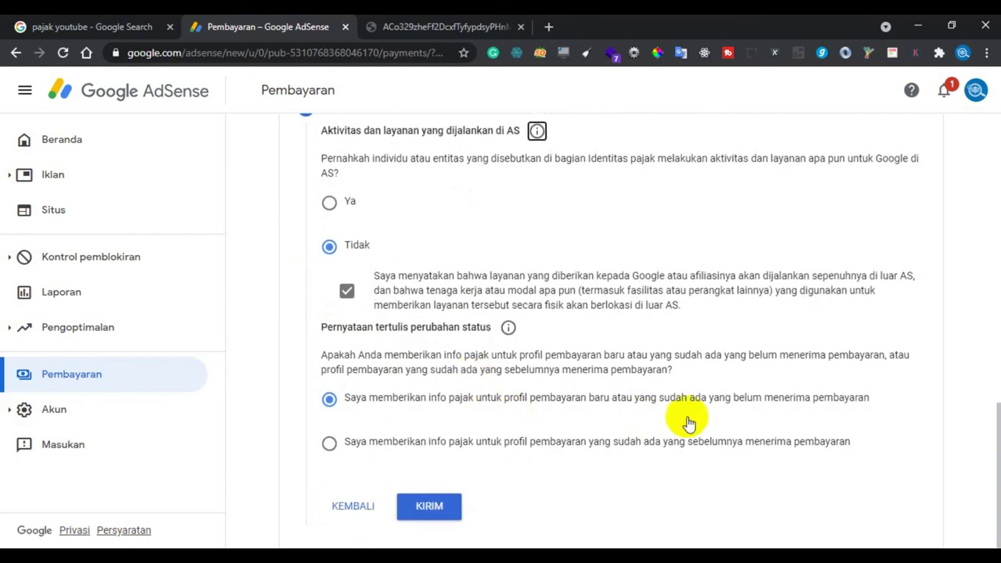
click(328, 442)
click(330, 400)
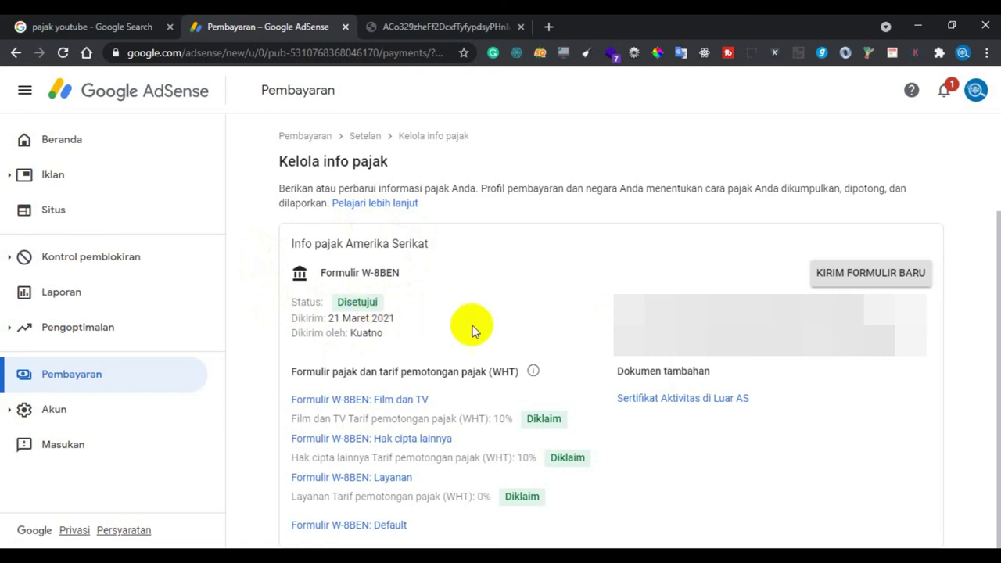
scroll(465, 452, up, 2)
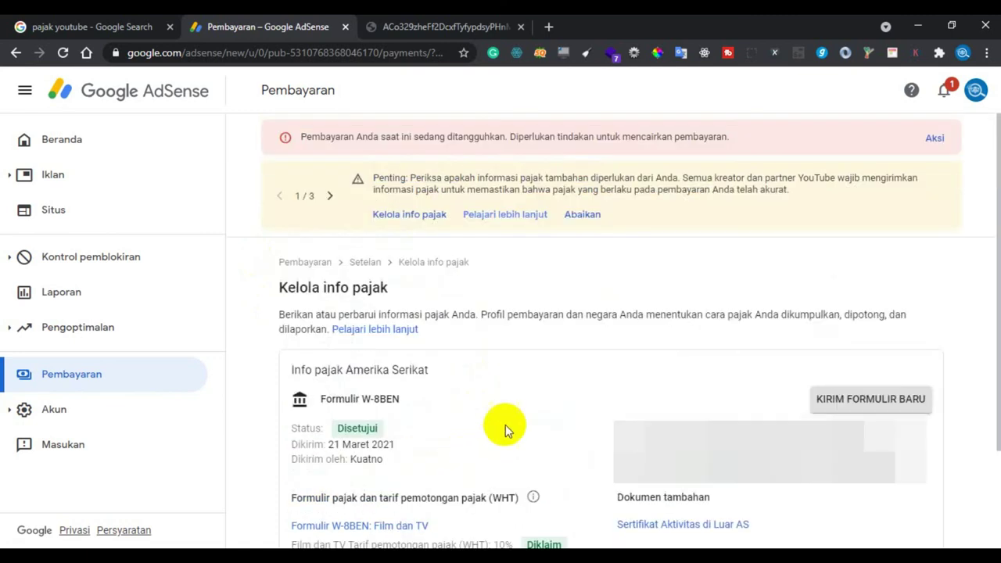